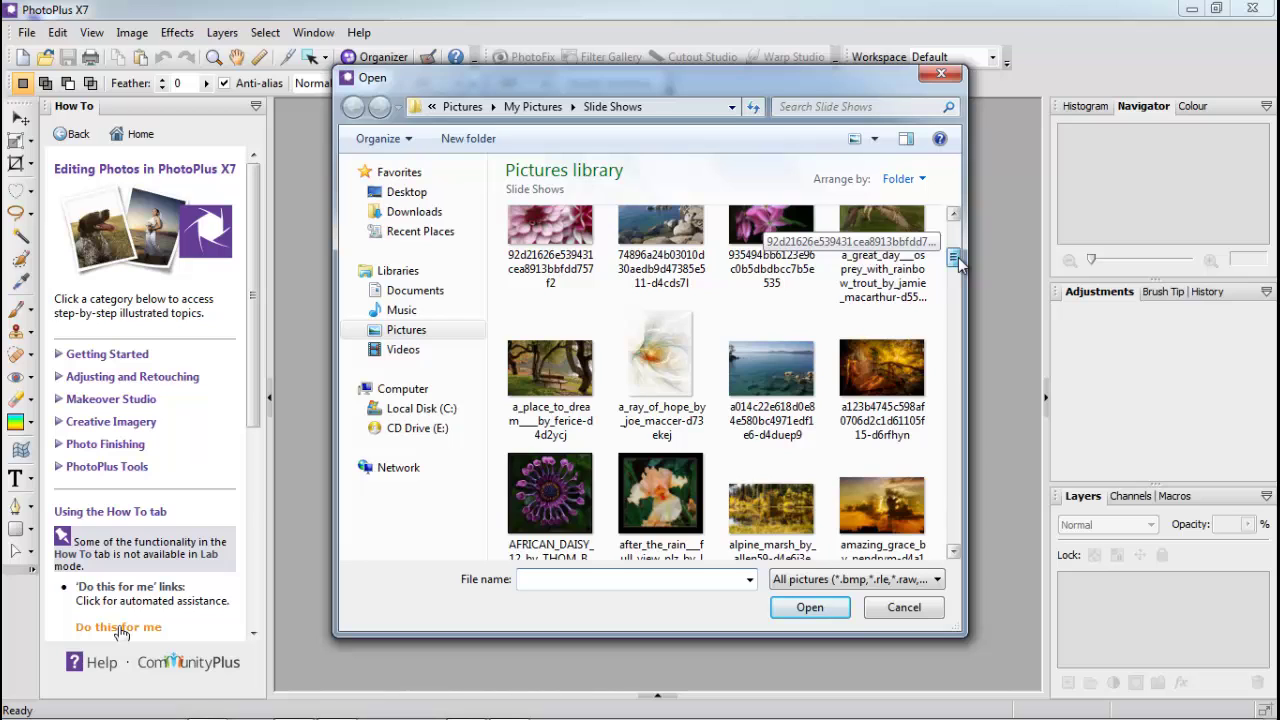
- Open the flying bird photo cef82ee6c112f73f20f5b9430c569ed0-d55xfo0 from the Slide Shows folder
left_click_drag(957, 262, 965, 288)
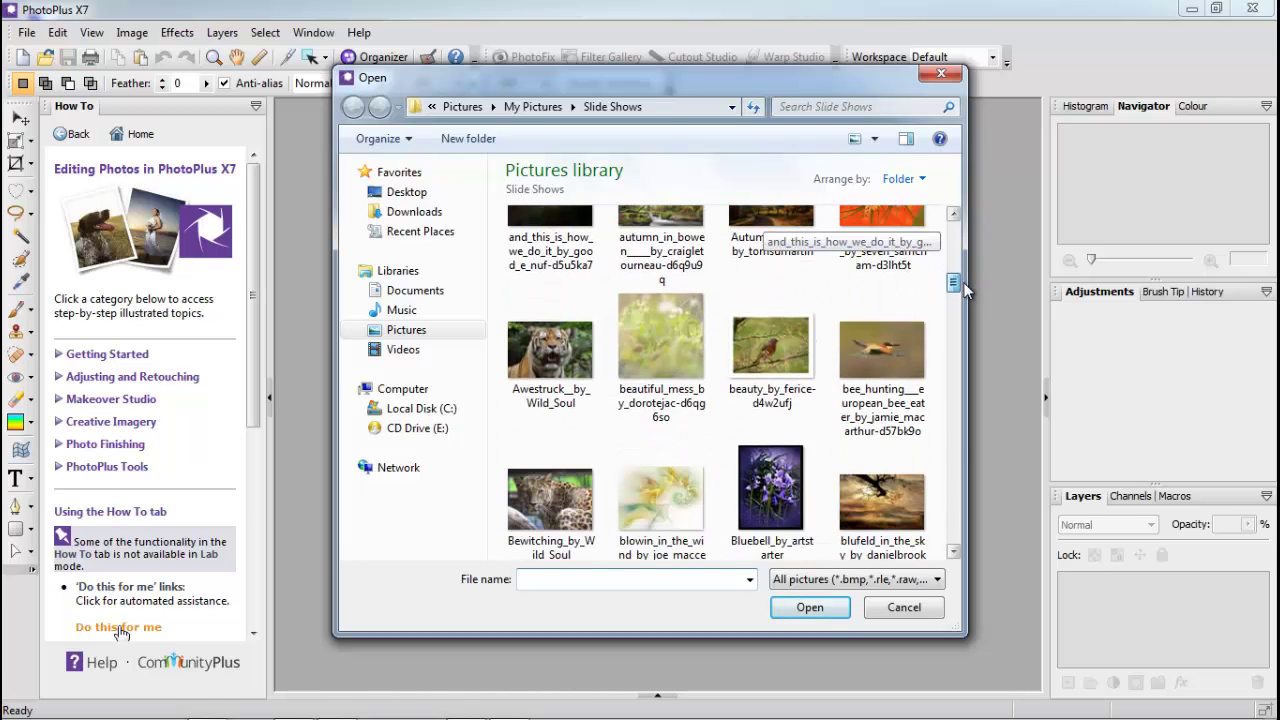
left_click_drag(965, 288, 966, 309)
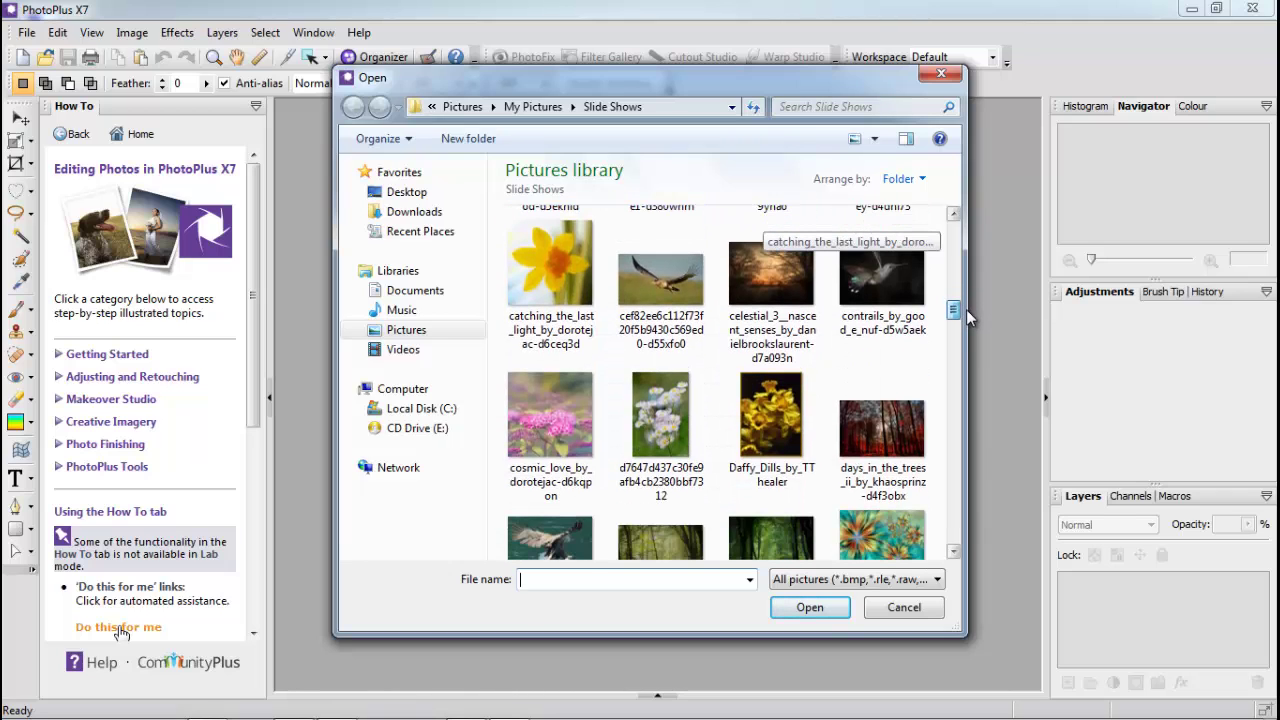
left_click(660, 285)
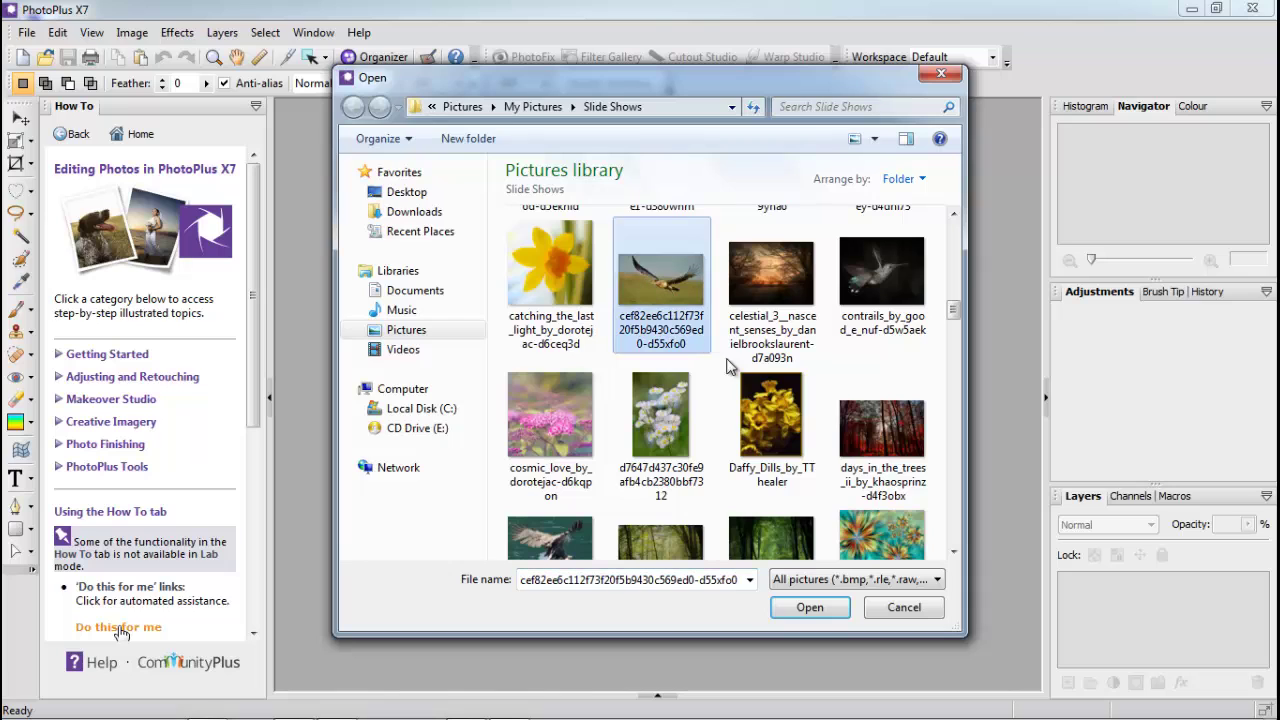
left_click(808, 608)
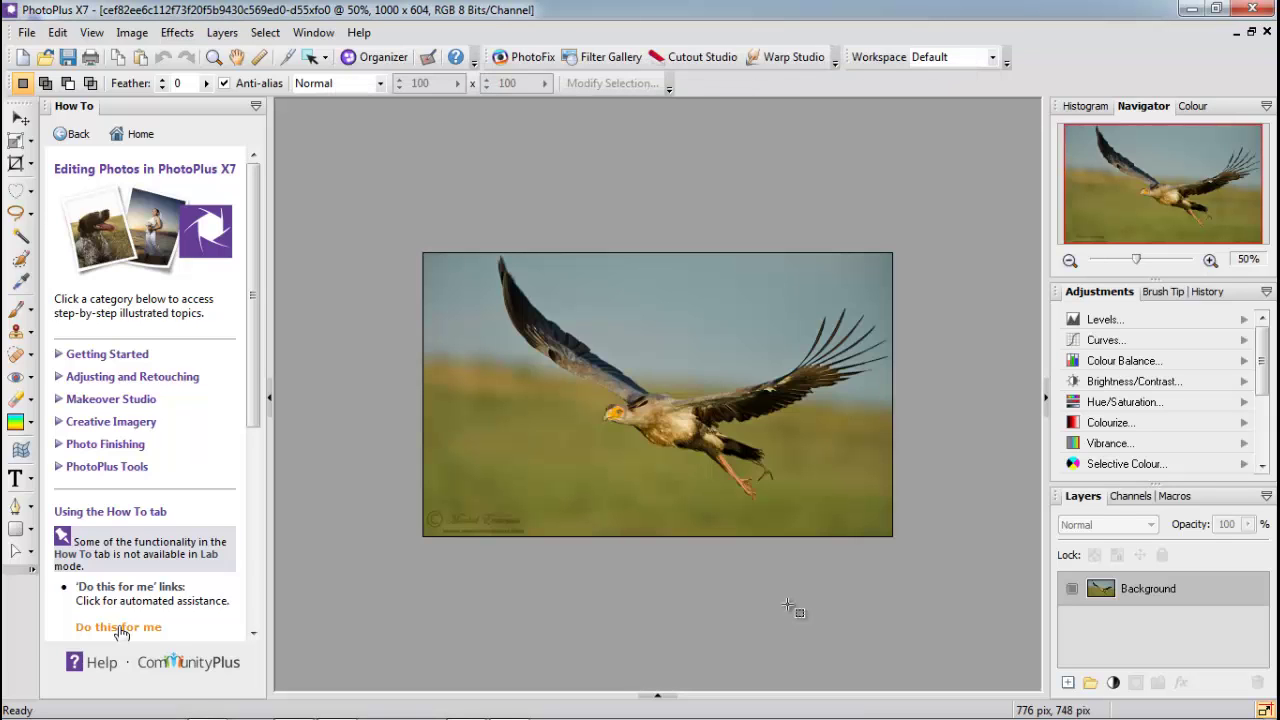
- In Cutout Studio, mark the sky and grass around the bird for removal with the discard brush at 96 pix
left_click(698, 58)
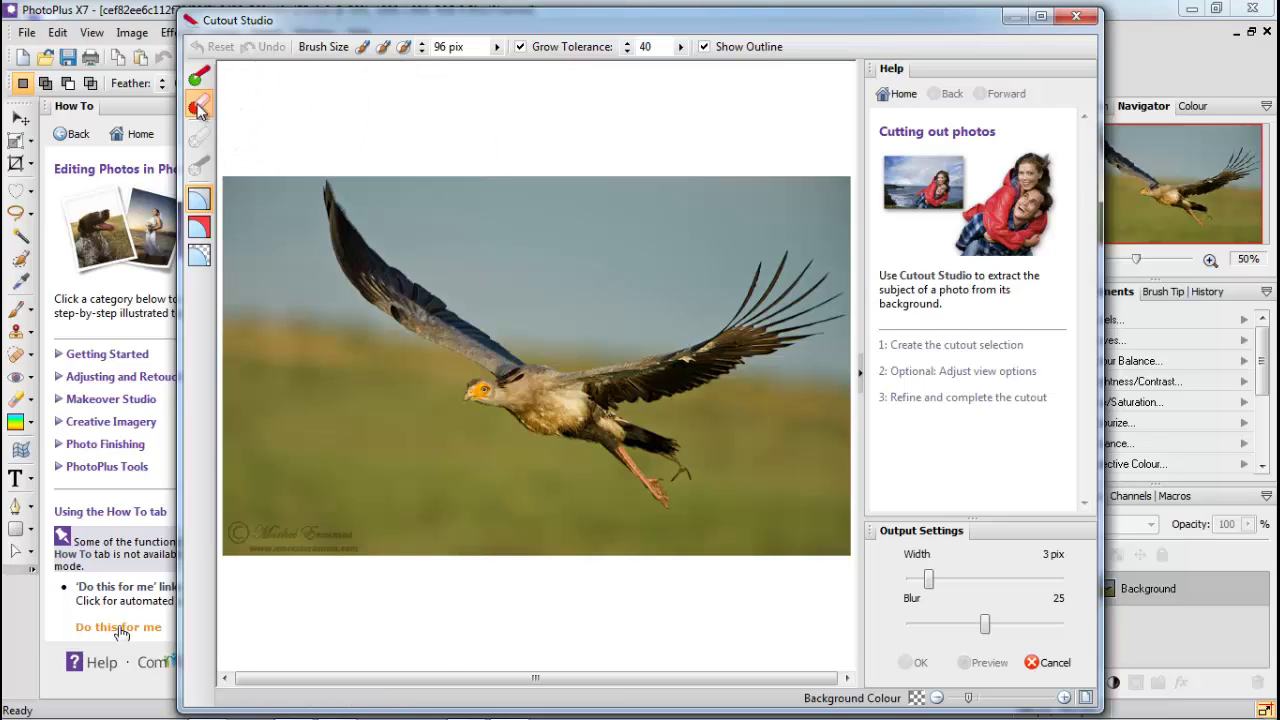
left_click(384, 50)
left_click(404, 47)
mouse_move(517, 229)
left_mouse_down()
mouse_move(348, 418)
mouse_move(277, 351)
left_mouse_up()
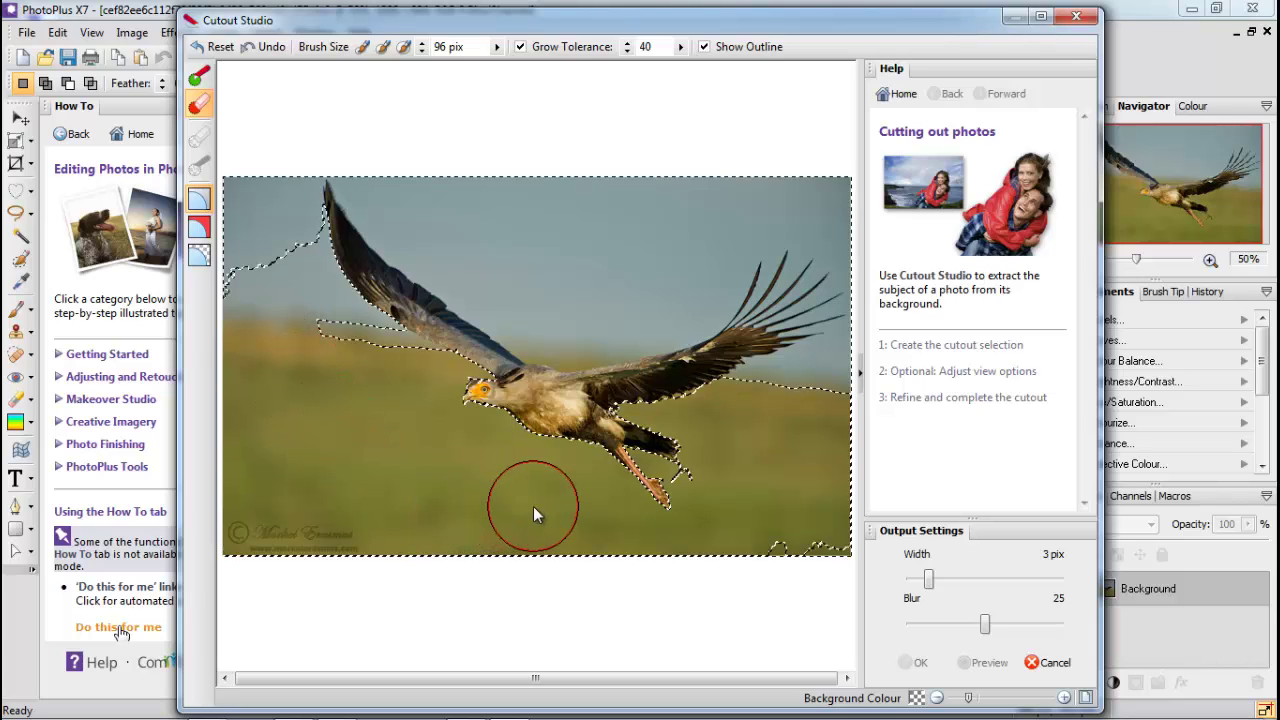
mouse_move(784, 464)
left_mouse_down()
mouse_move(801, 398)
mouse_move(819, 394)
left_mouse_up()
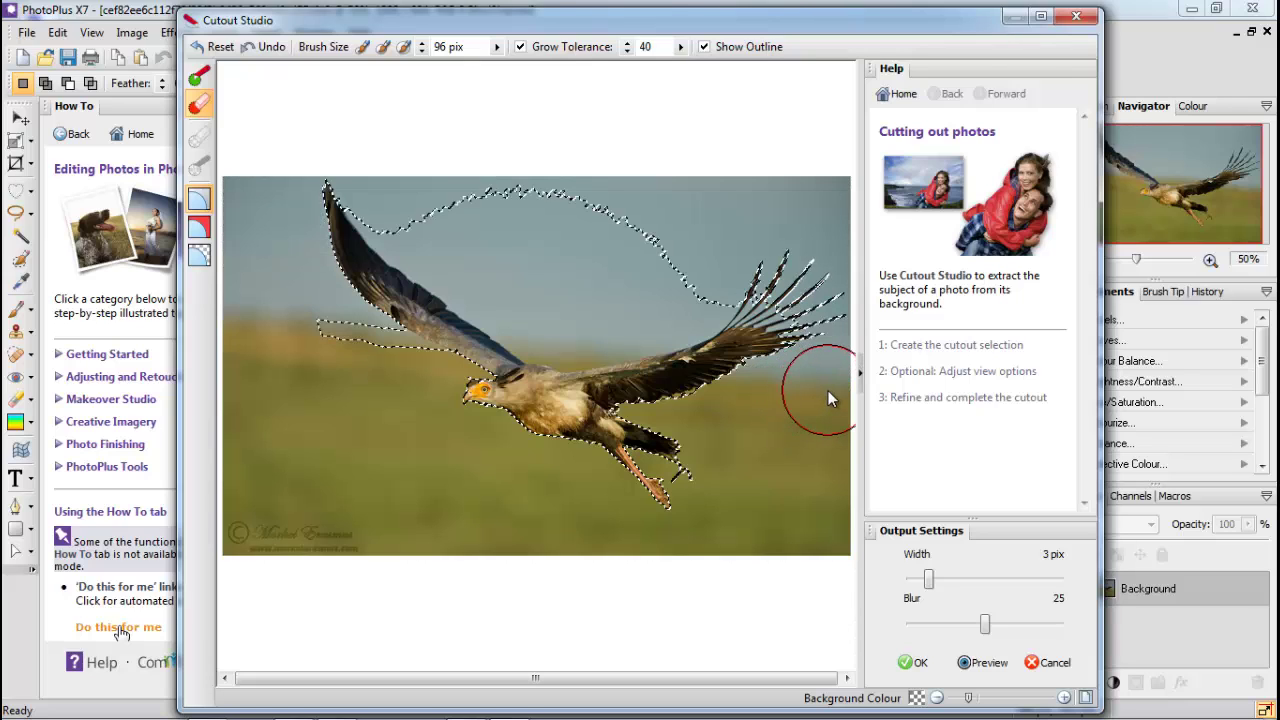
mouse_move(560, 335)
left_mouse_down()
mouse_move(521, 325)
mouse_move(468, 218)
left_mouse_up()
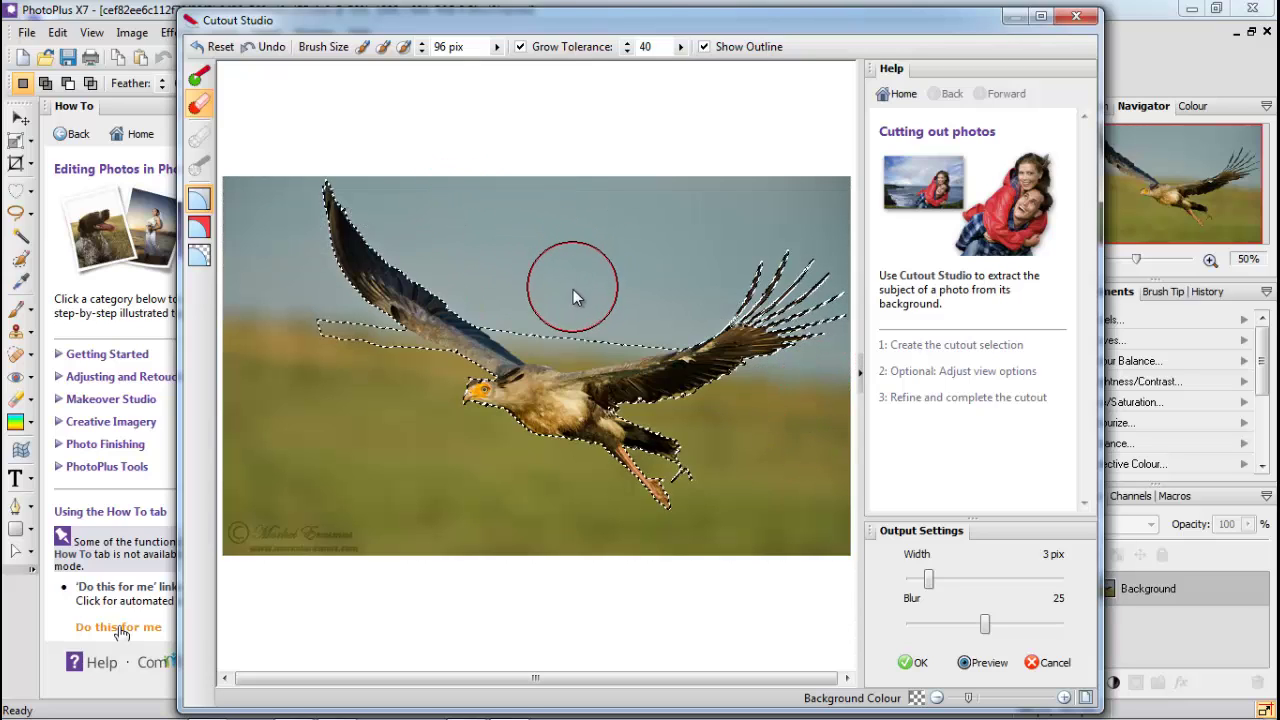
mouse_move(573, 289)
left_mouse_down()
mouse_move(571, 319)
mouse_move(590, 317)
left_mouse_up()
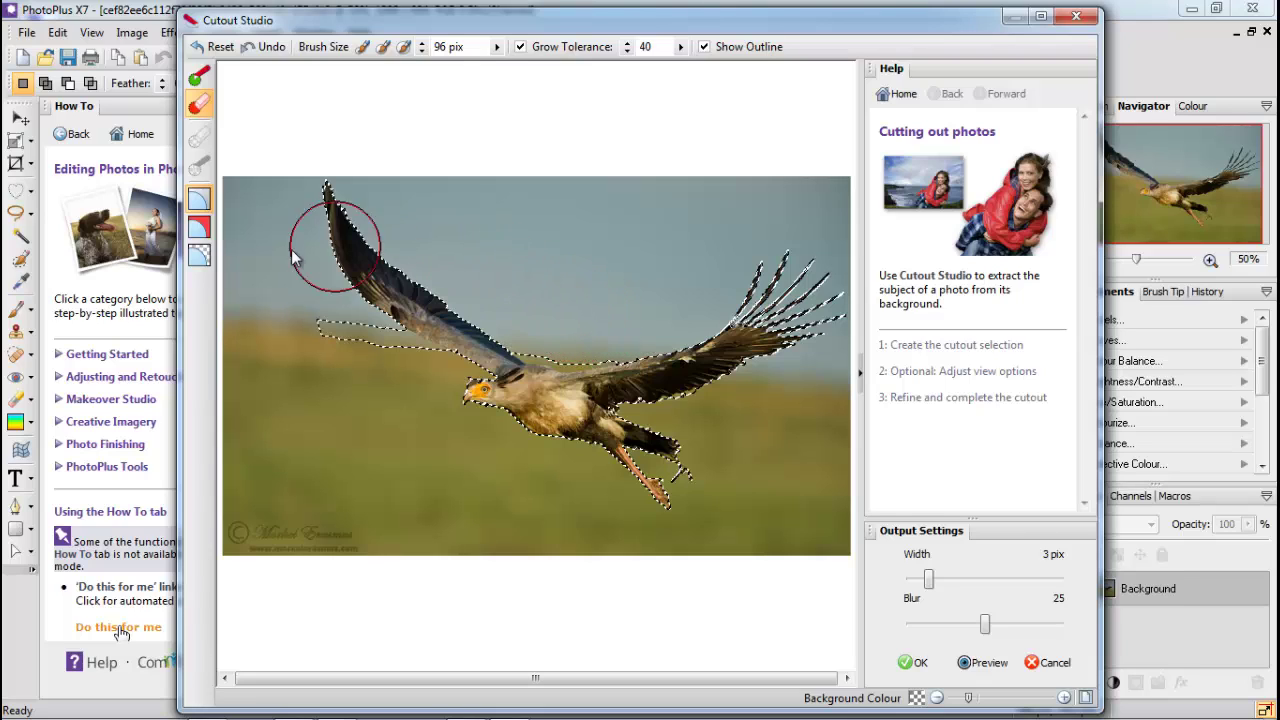
left_click_drag(312, 345, 355, 379)
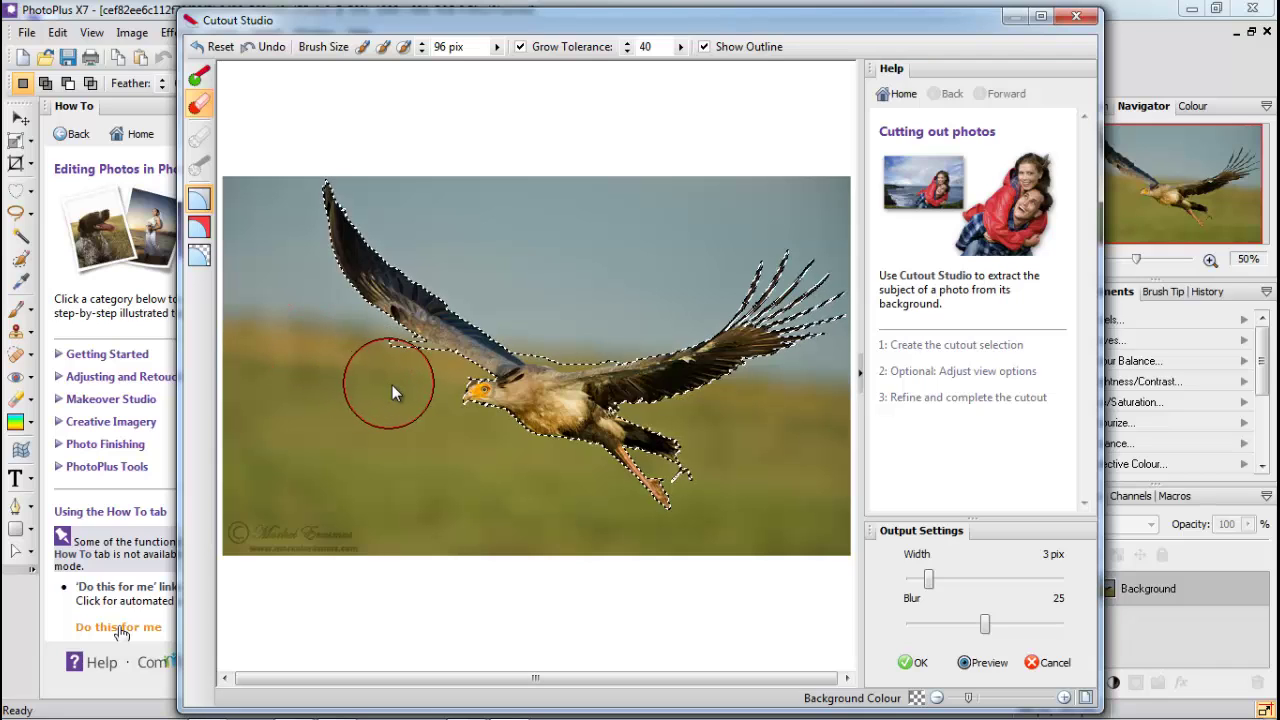
- Discard the leftover background sliver beneath the bird's raised wing with a 48 pix brush and apply the cutout
left_click(383, 46)
left_click_drag(408, 365, 414, 362)
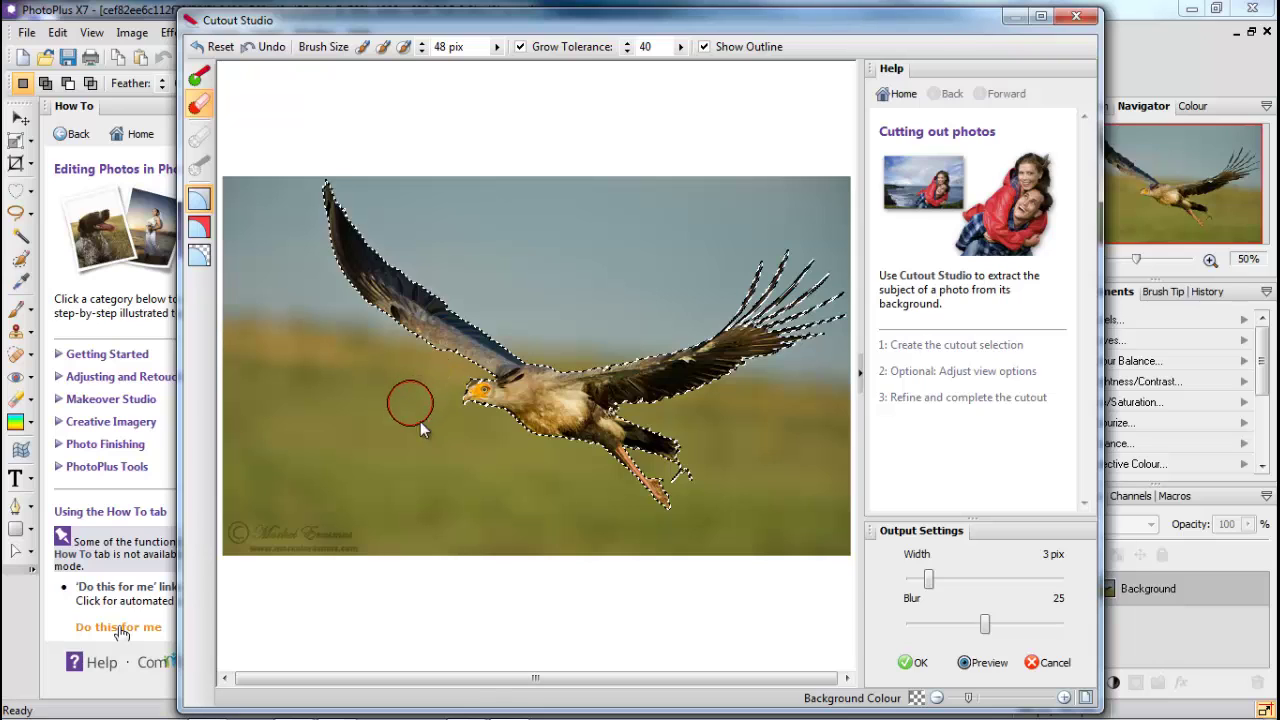
left_click(918, 664)
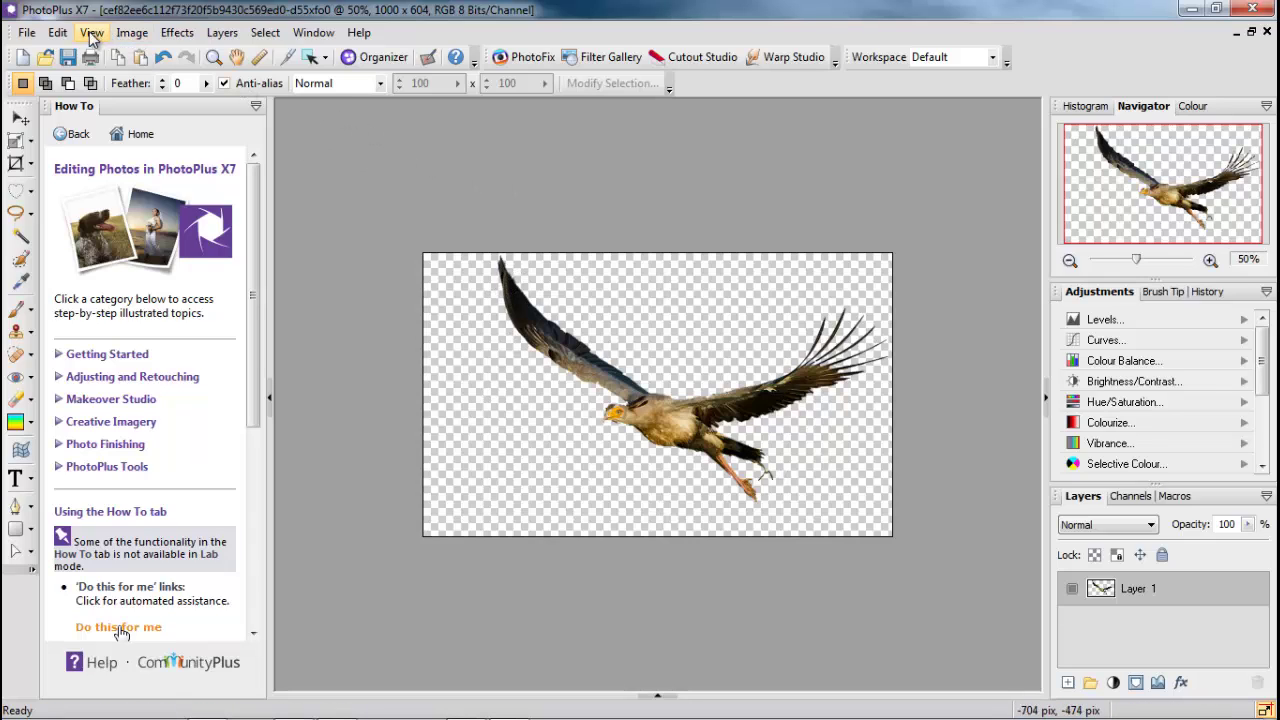
- Copy the cut-out bird to the clipboard
left_click(58, 33)
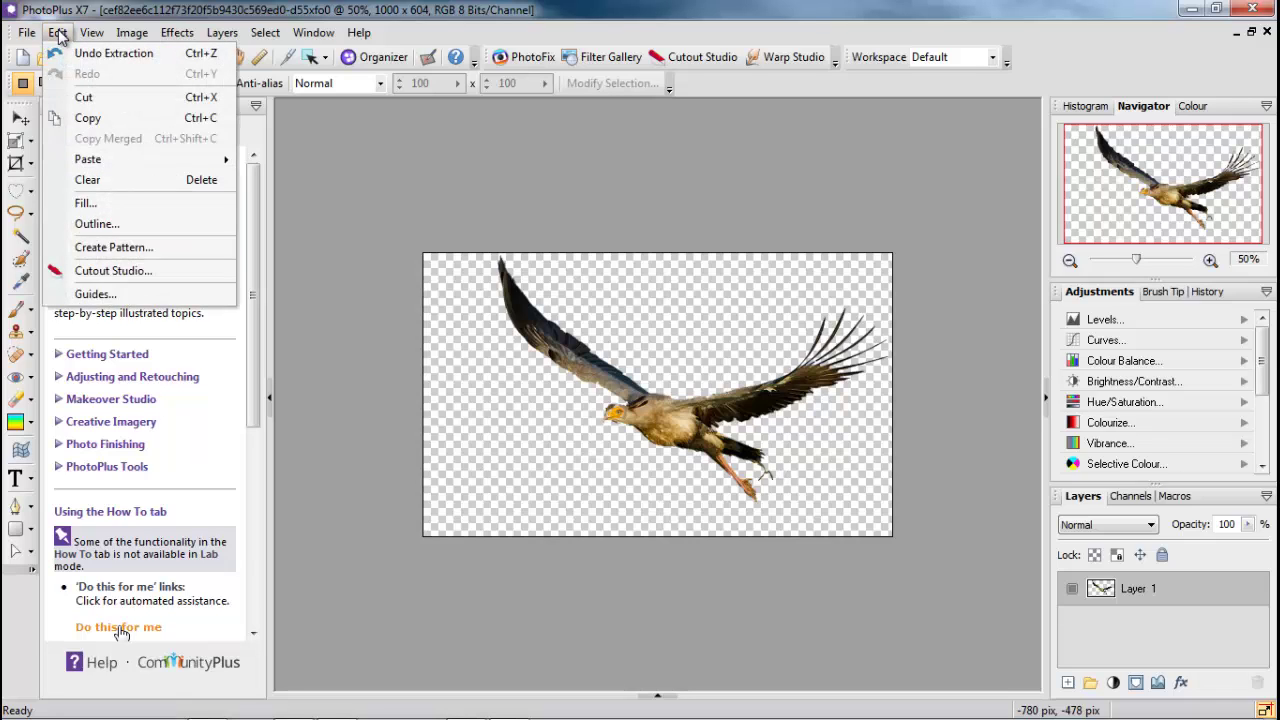
left_click(88, 118)
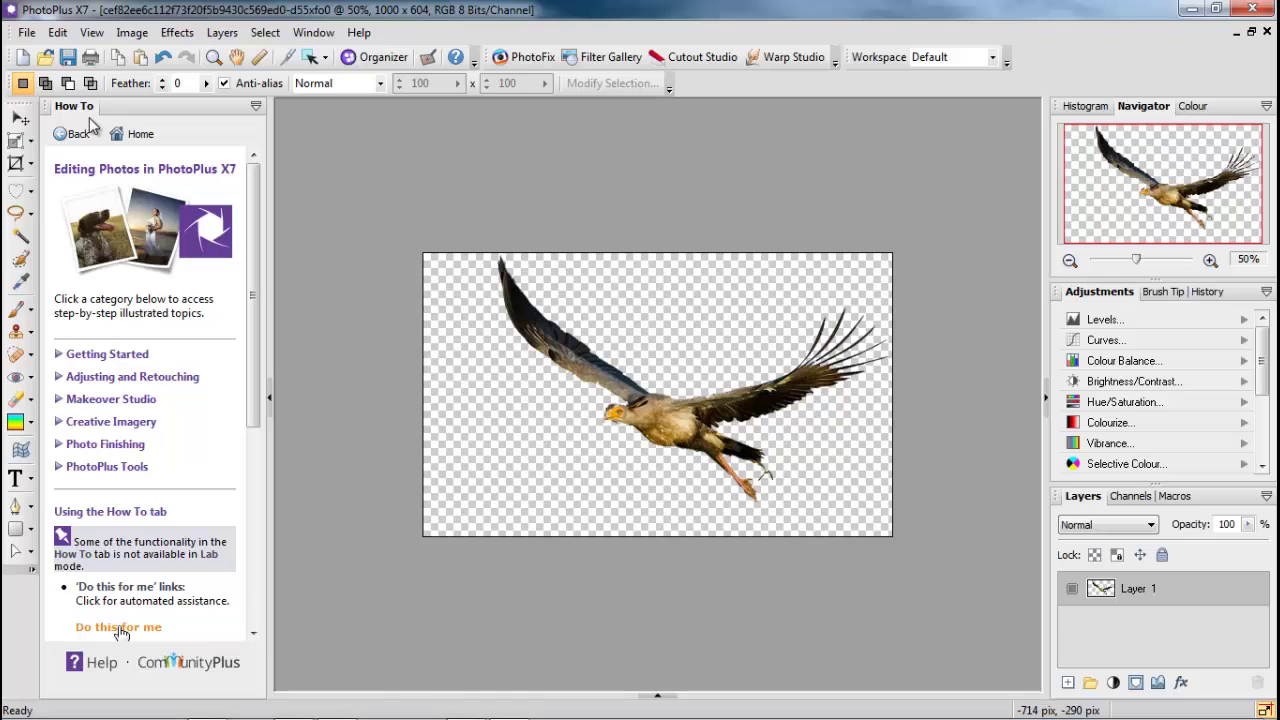
- Open the misty "drizzle" forest photo from the Slide Shows folder as another document
left_click(26, 33)
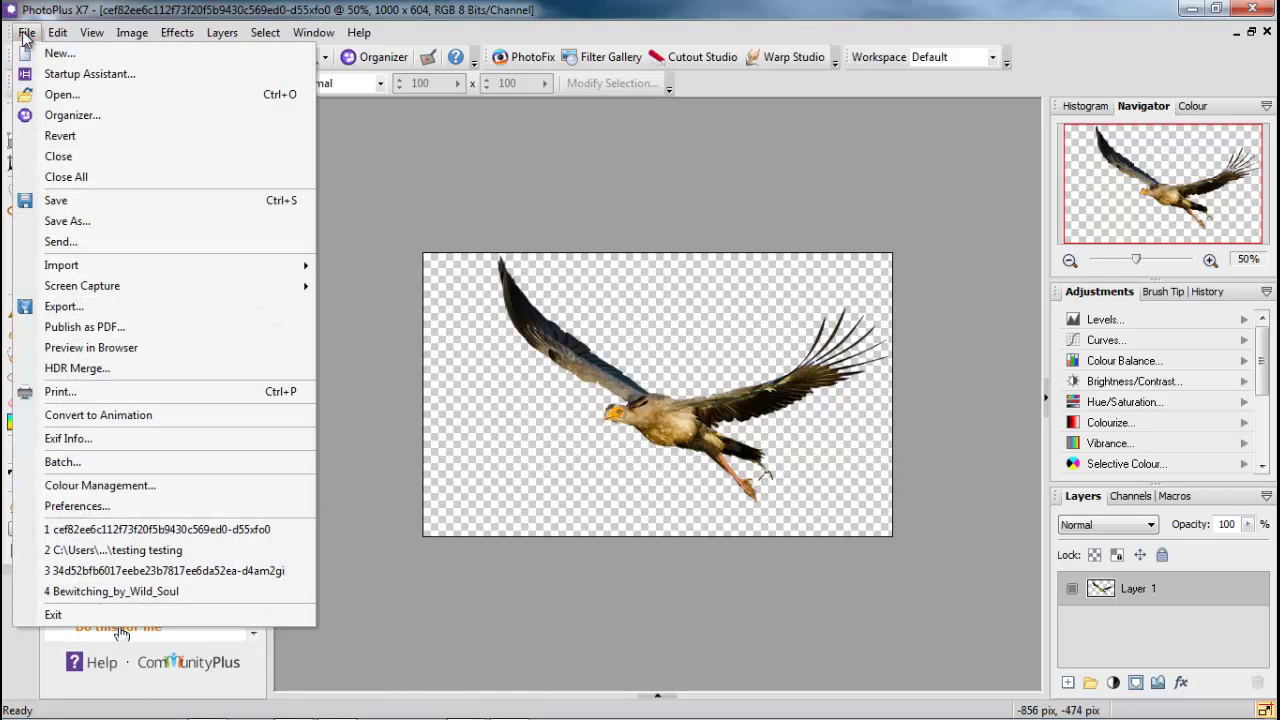
left_click(60, 94)
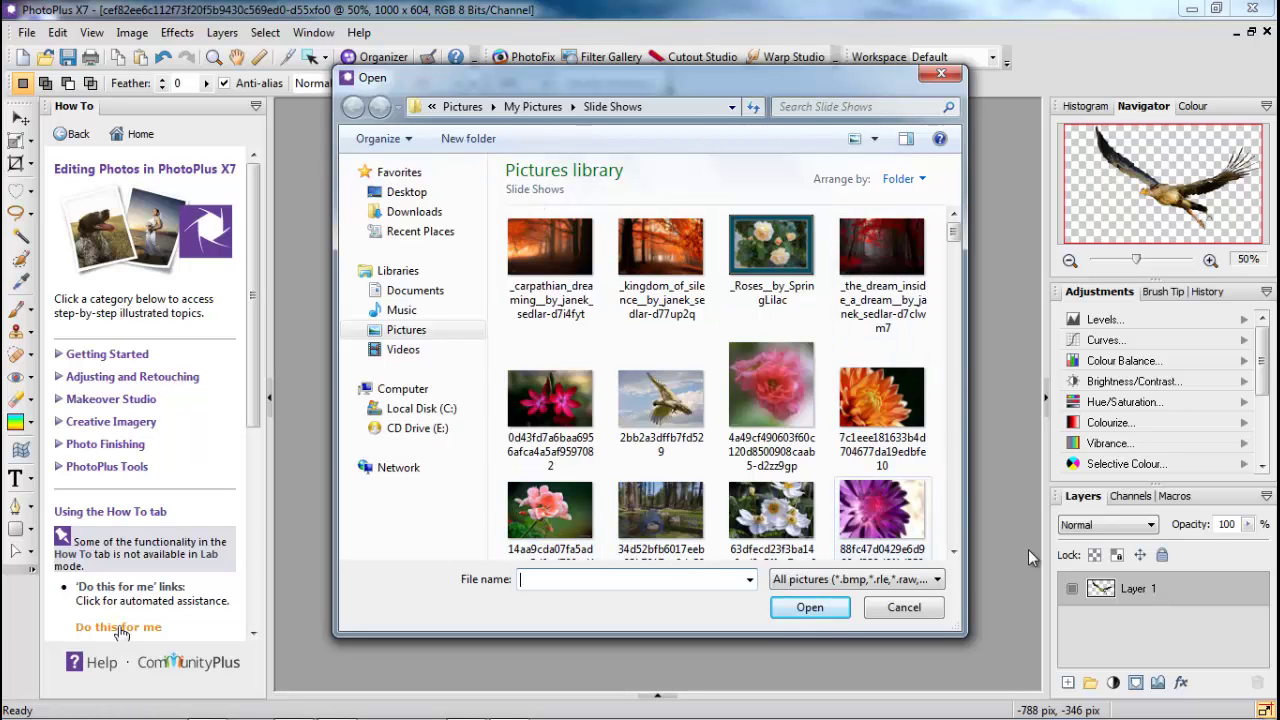
left_click(954, 553)
left_click(954, 553)
left_click(954, 553)
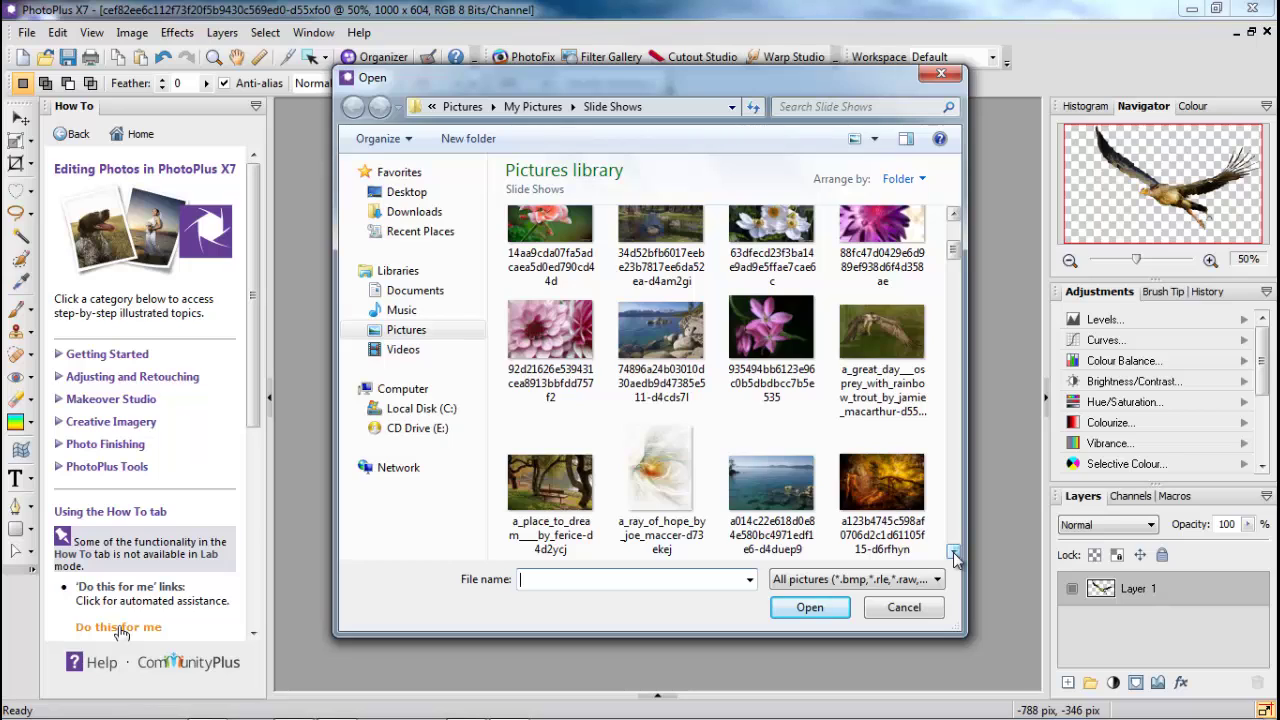
left_click(954, 553)
left_click(954, 553)
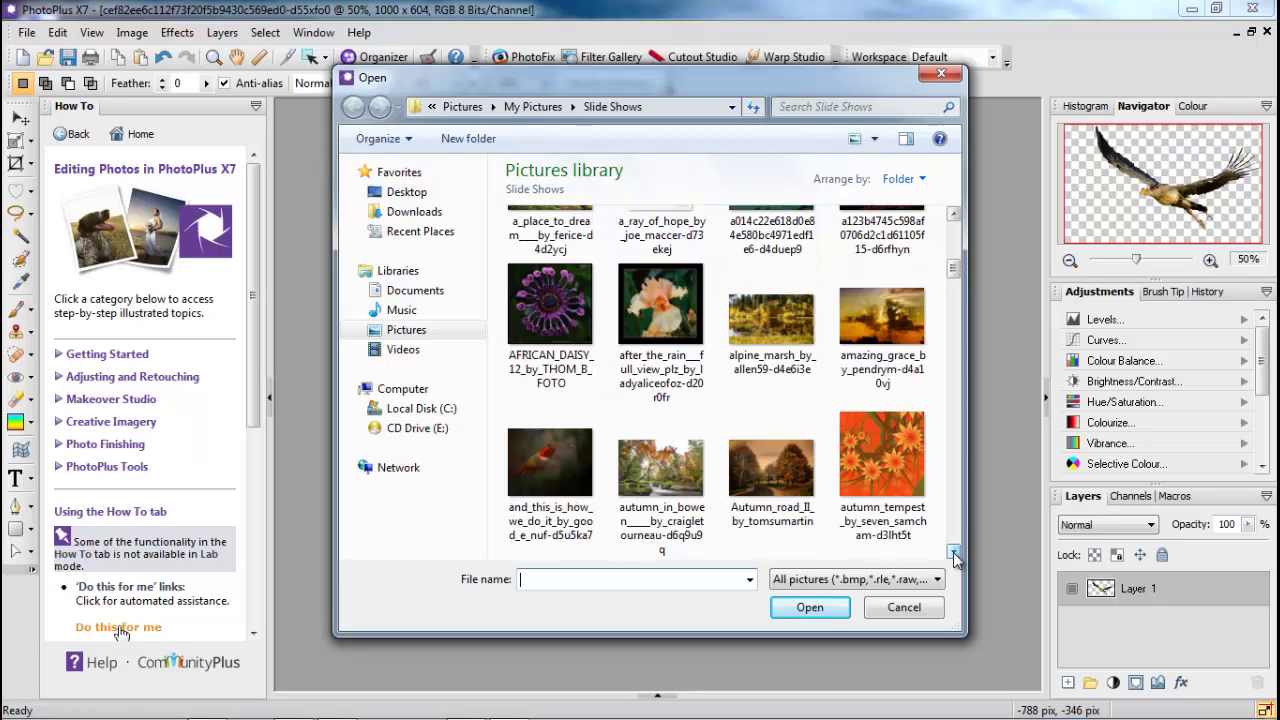
left_click(954, 553)
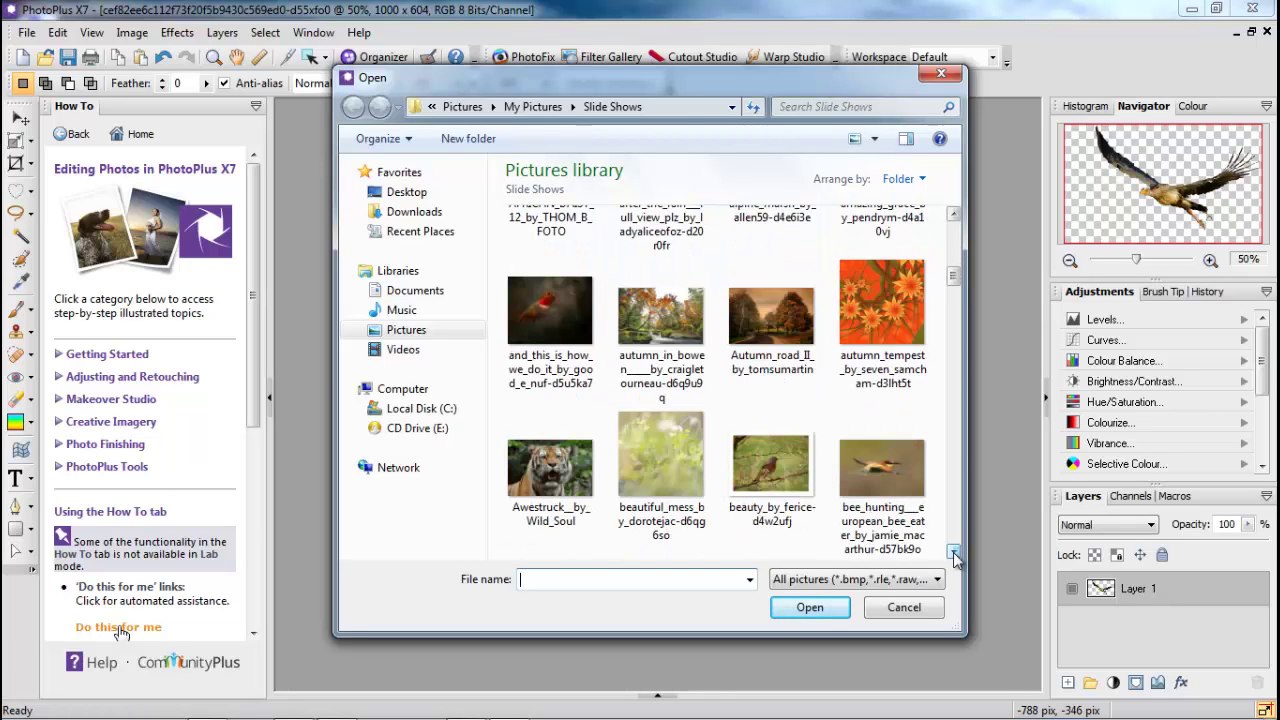
left_click(954, 553)
left_click(954, 553)
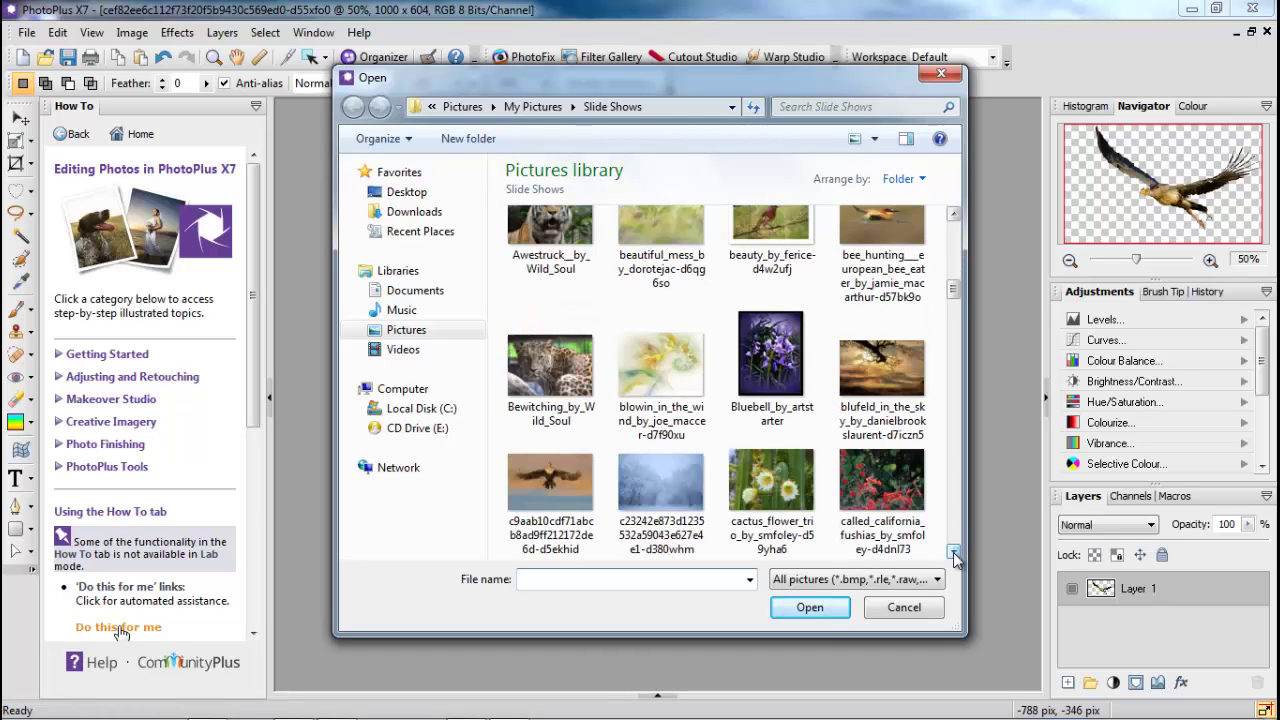
left_click(954, 553)
left_click(954, 553)
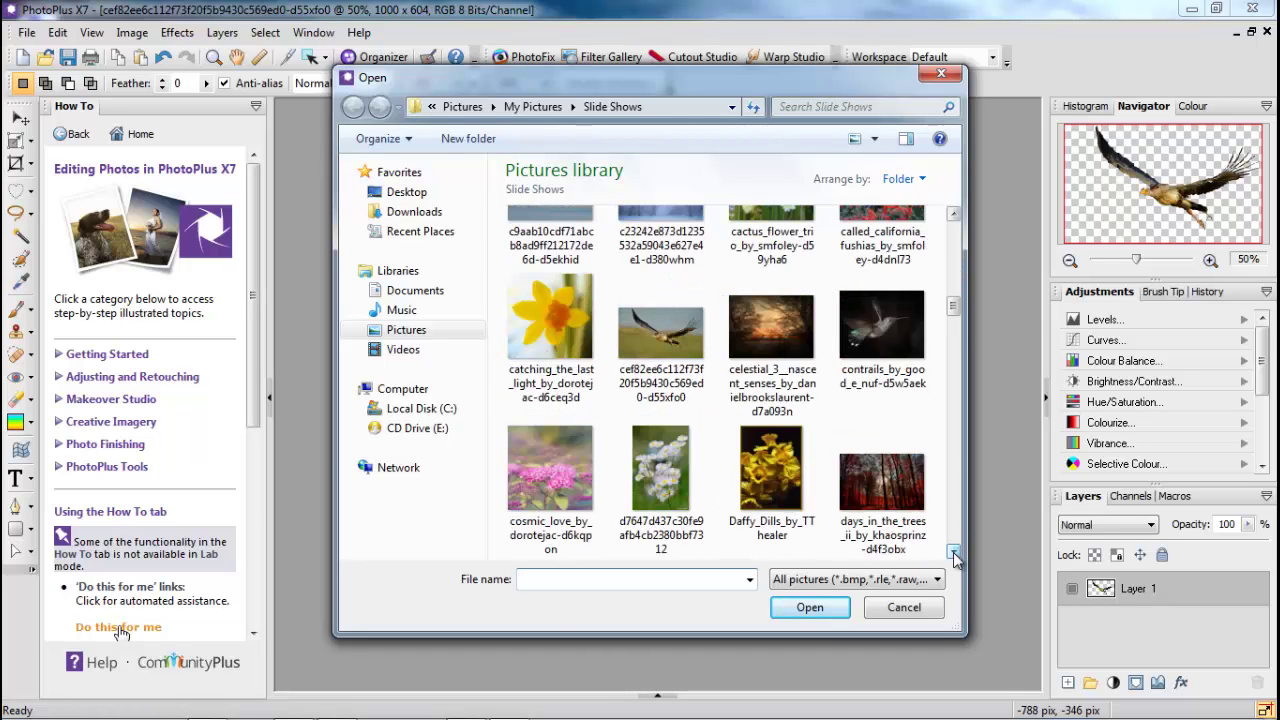
left_click(954, 553)
left_click(954, 553)
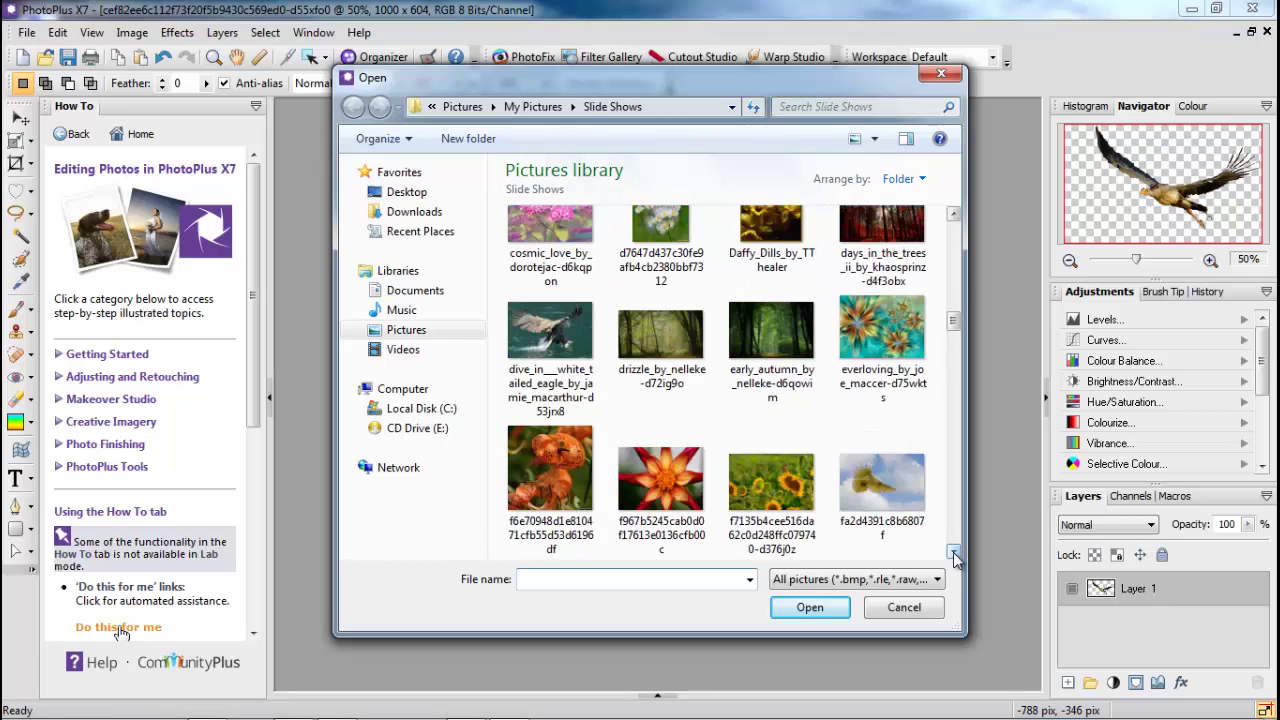
left_click(659, 336)
left_click(808, 605)
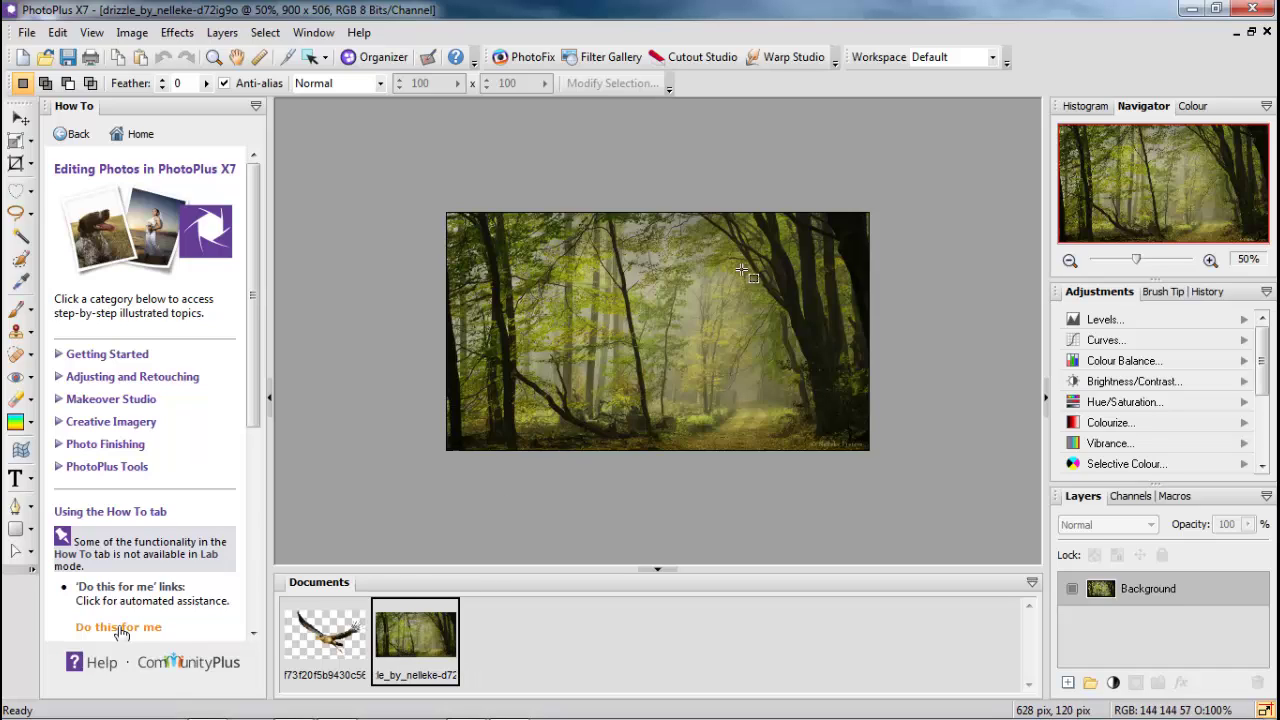
- Open the forest stream photo 34d52bfb6017eebe23b7817ee6da52ea-d4am2gi from the Slide Shows folder
left_click(26, 32)
left_click(62, 96)
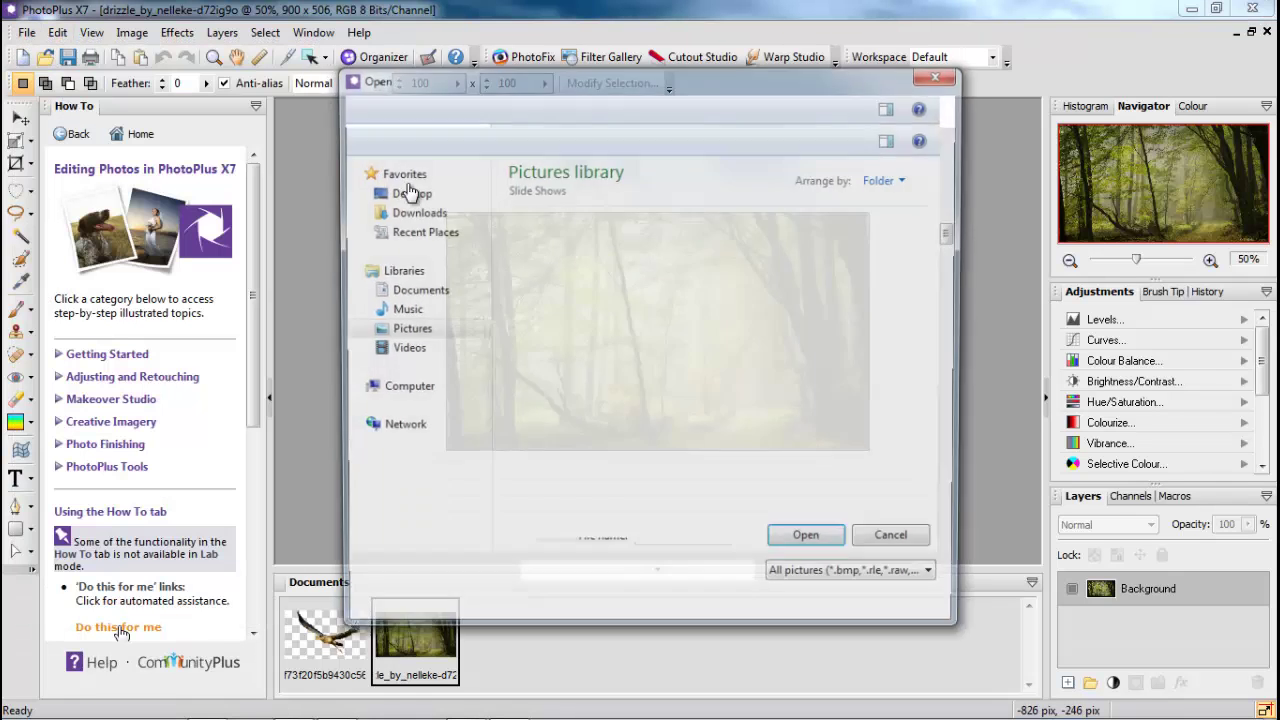
left_click(640, 527)
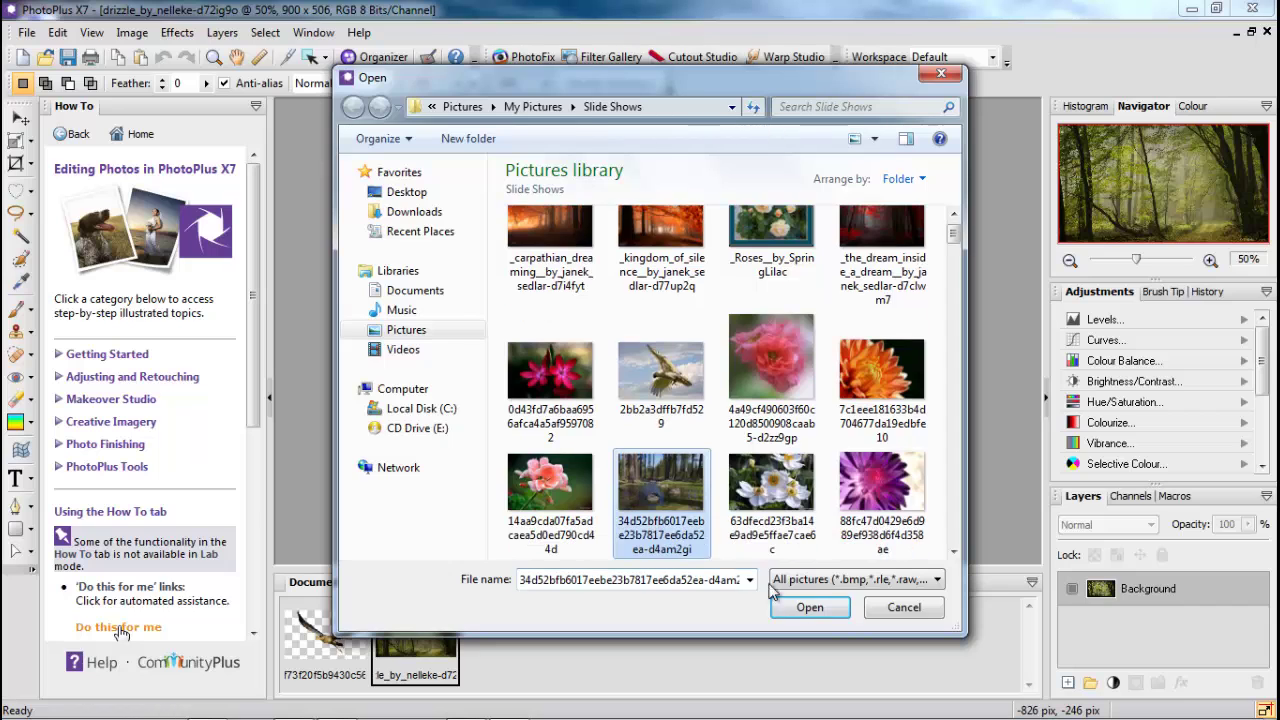
left_click(809, 607)
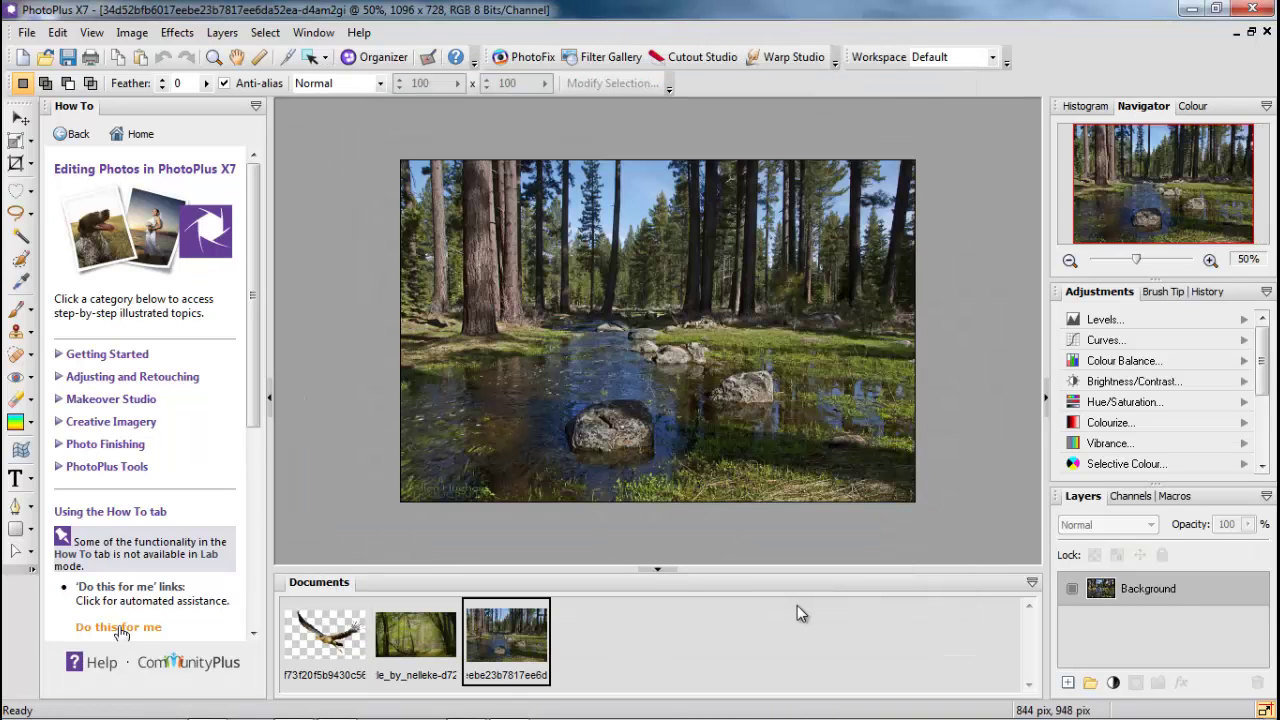
- Paste the bird into the stream photo as a new layer and move it up and right, its feet over the right-hand rock
left_click(57, 32)
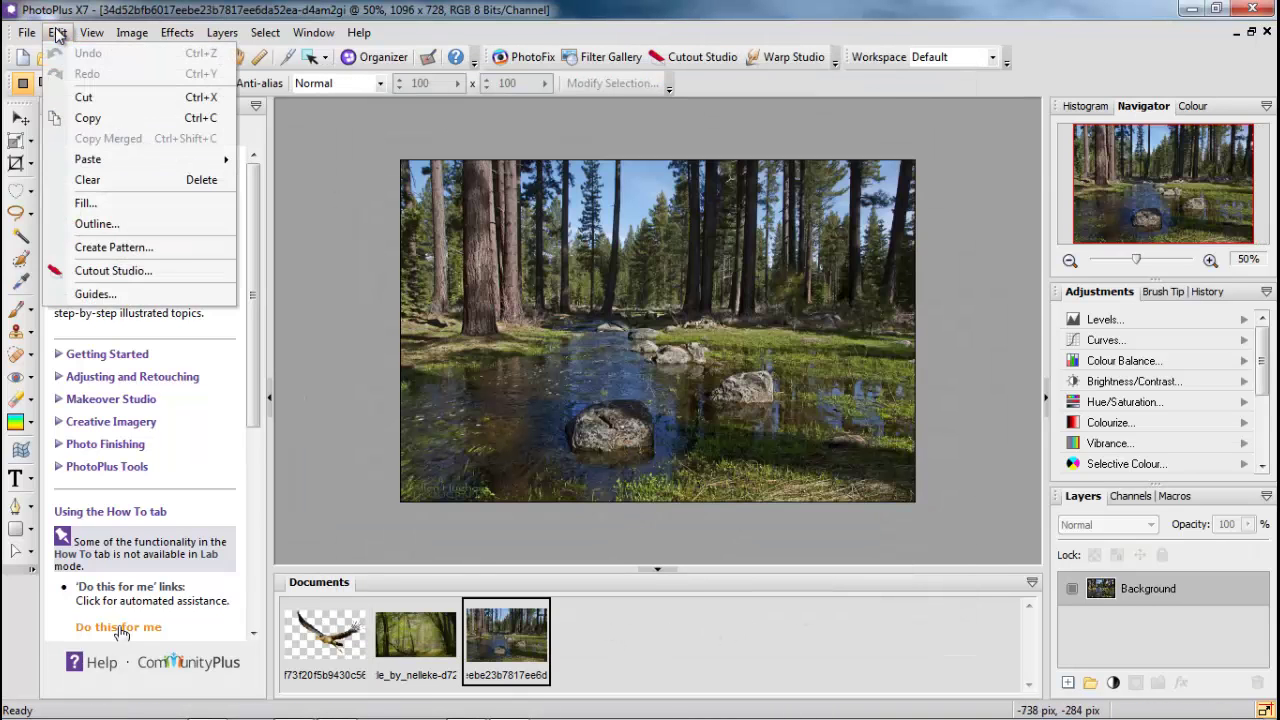
mouse_move(97, 165)
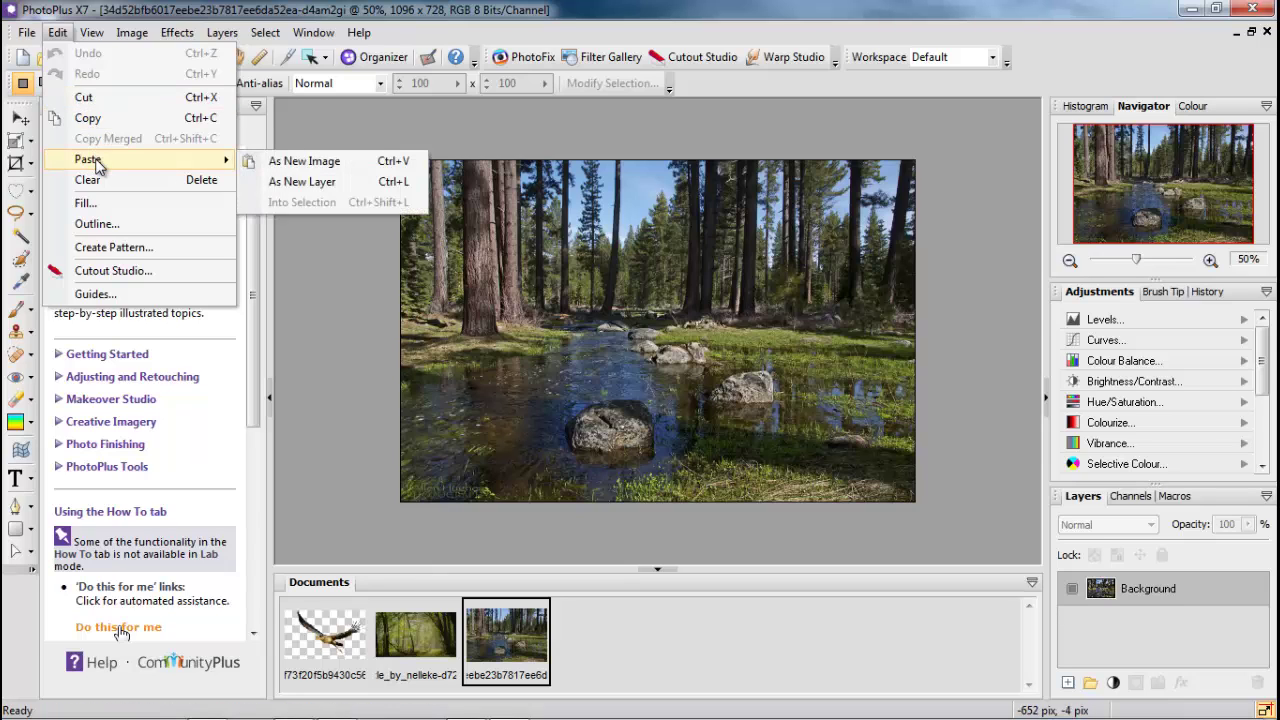
left_click(300, 182)
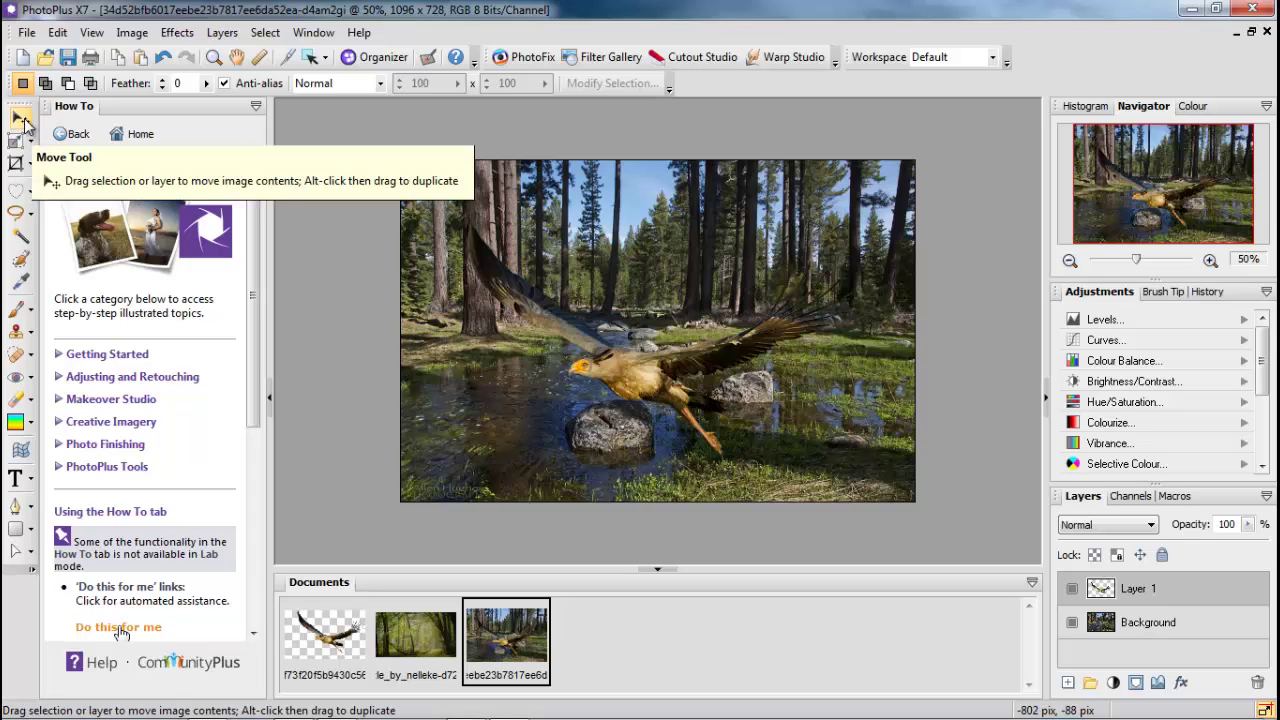
left_click(22, 120)
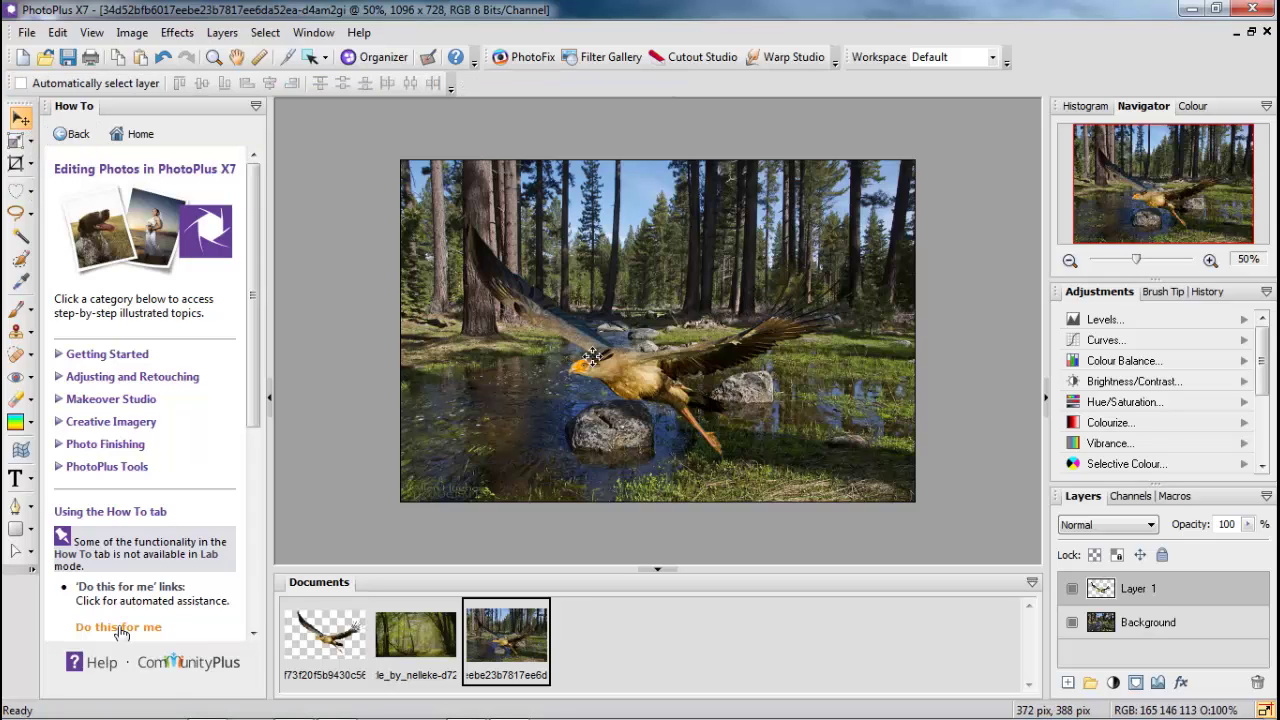
left_click_drag(665, 381, 727, 333)
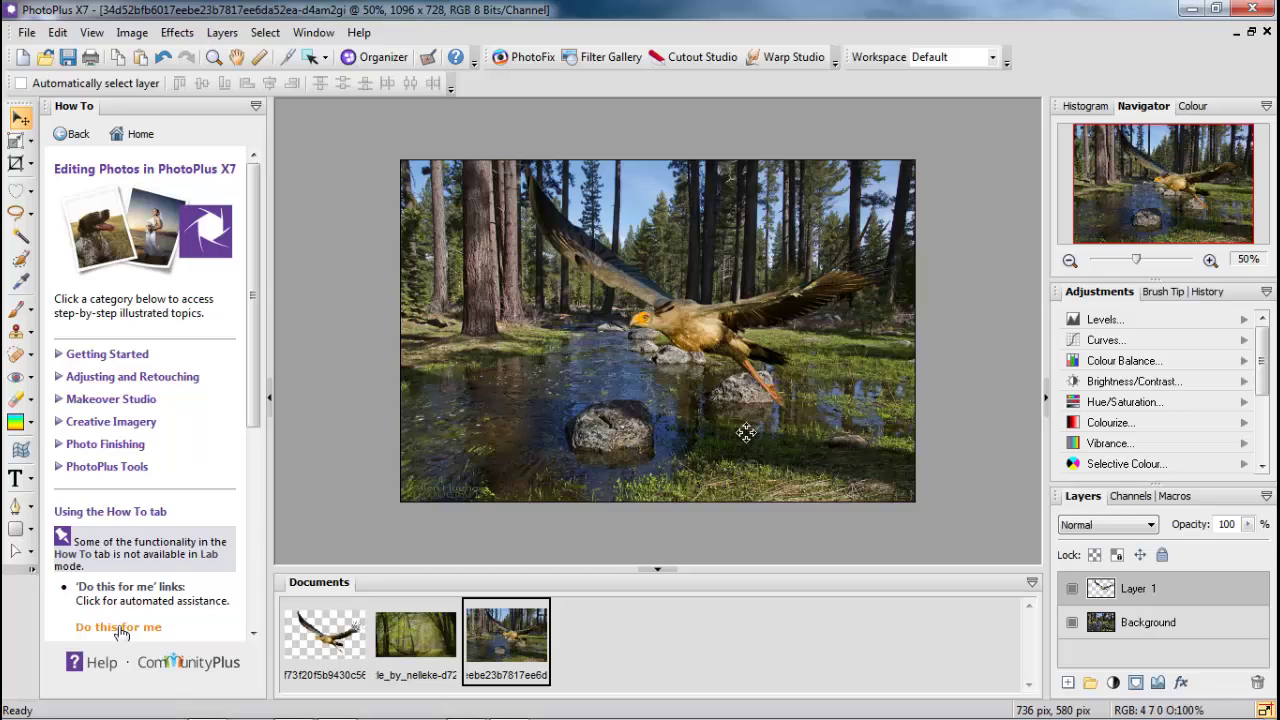
- Set up the Gradient Fill Tool with the Clear blend mode and the black-to-transparent preset gradient
left_click(31, 423)
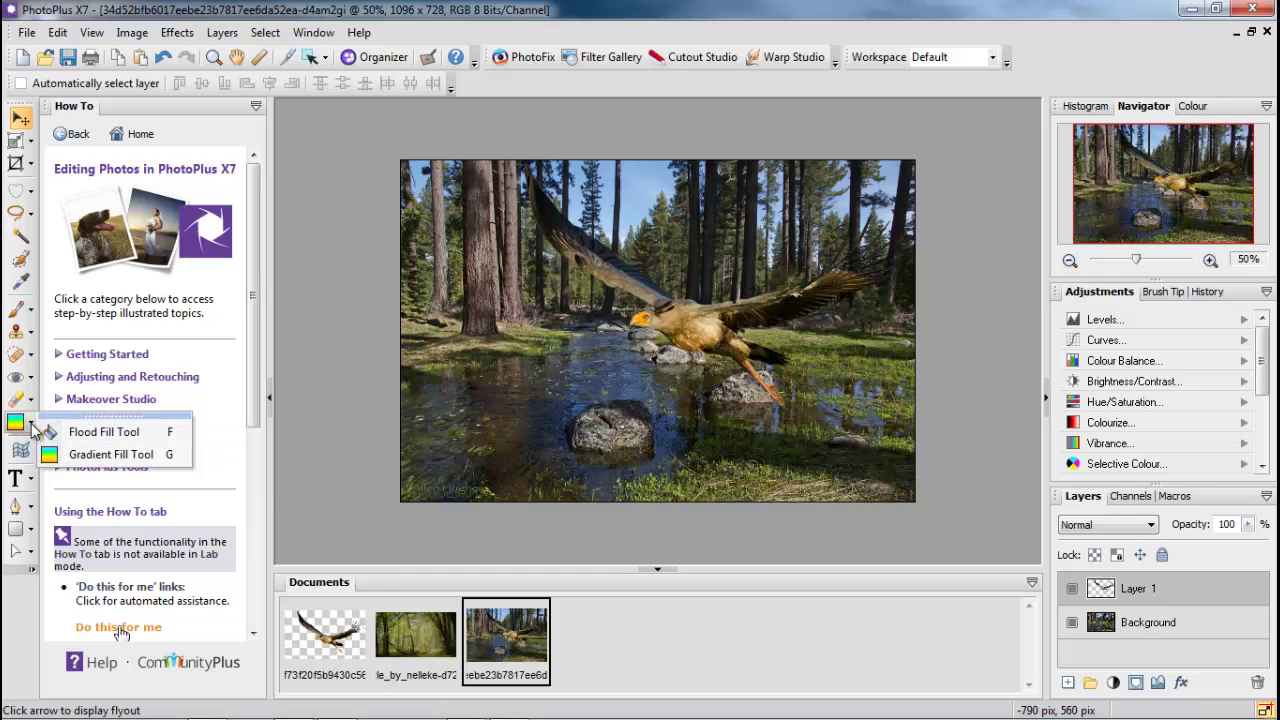
left_click(136, 457)
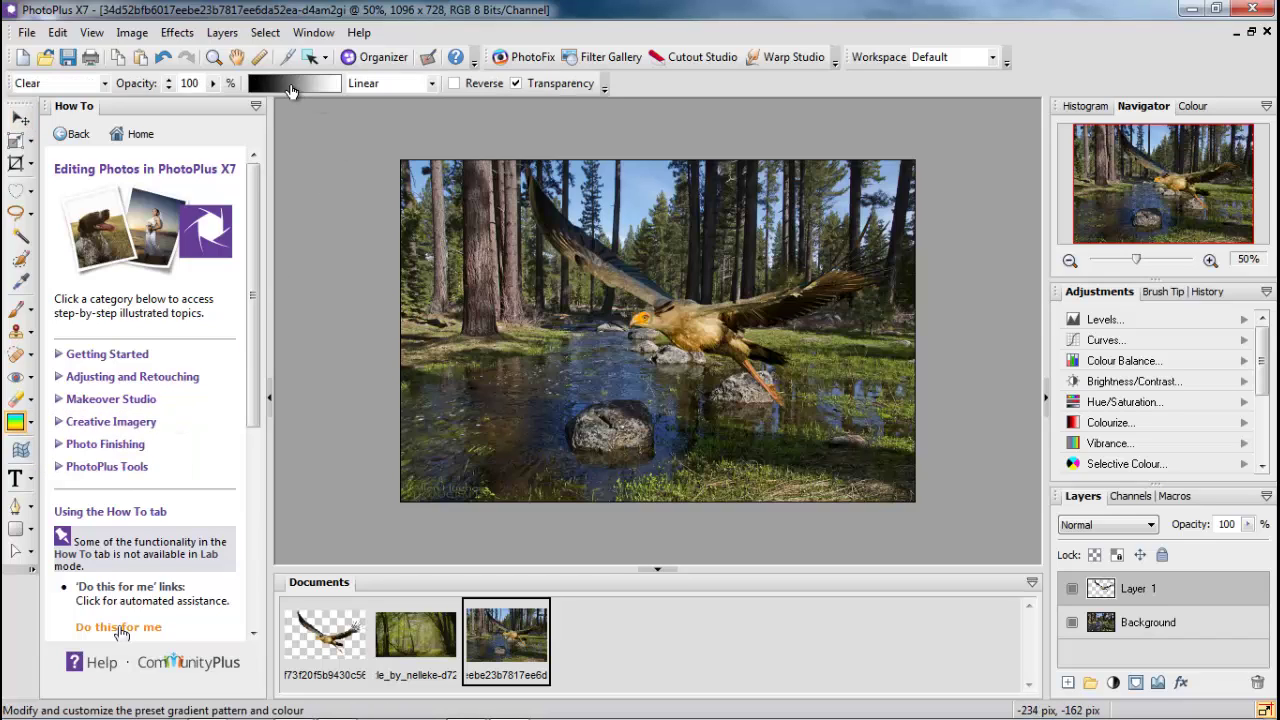
left_click(104, 84)
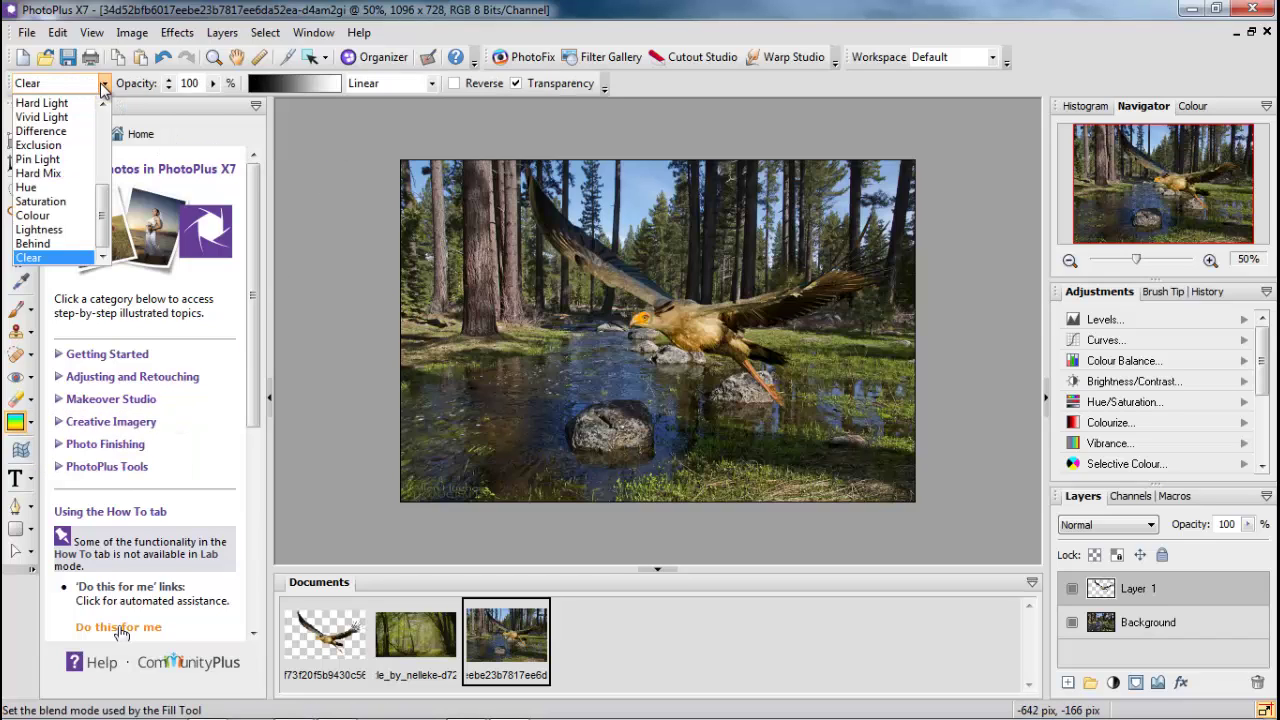
left_click(42, 260)
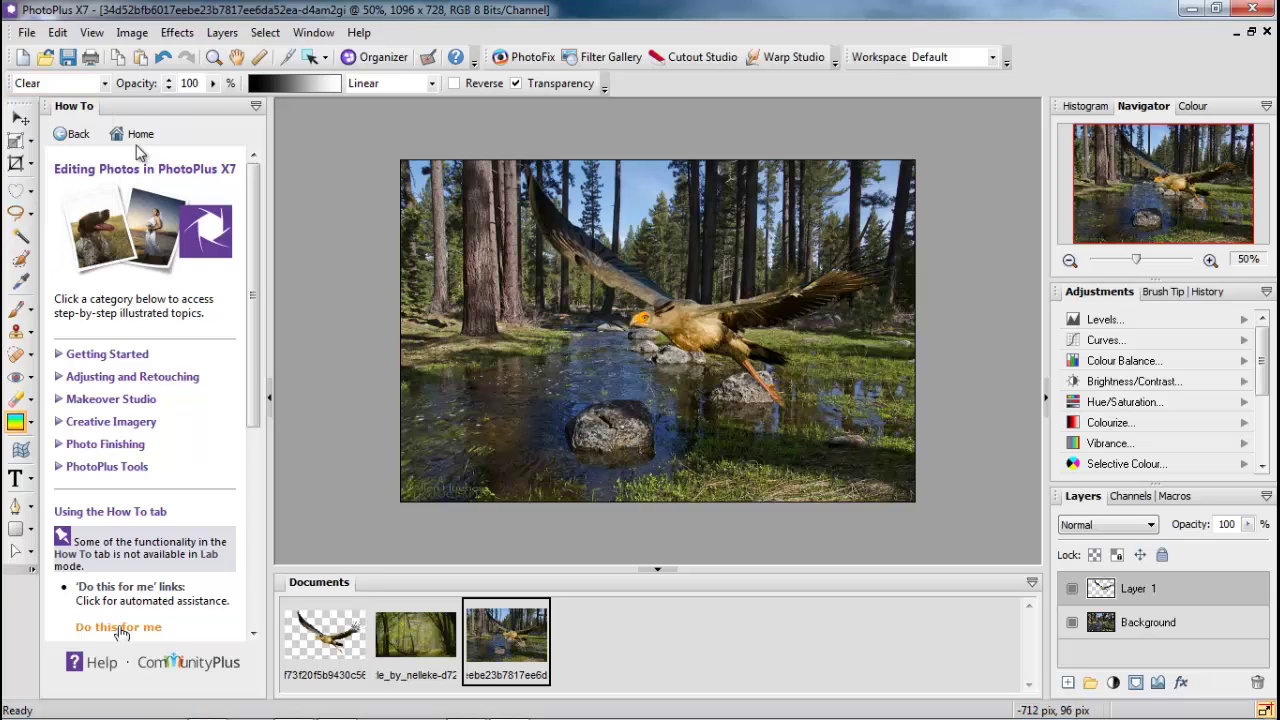
left_click(265, 88)
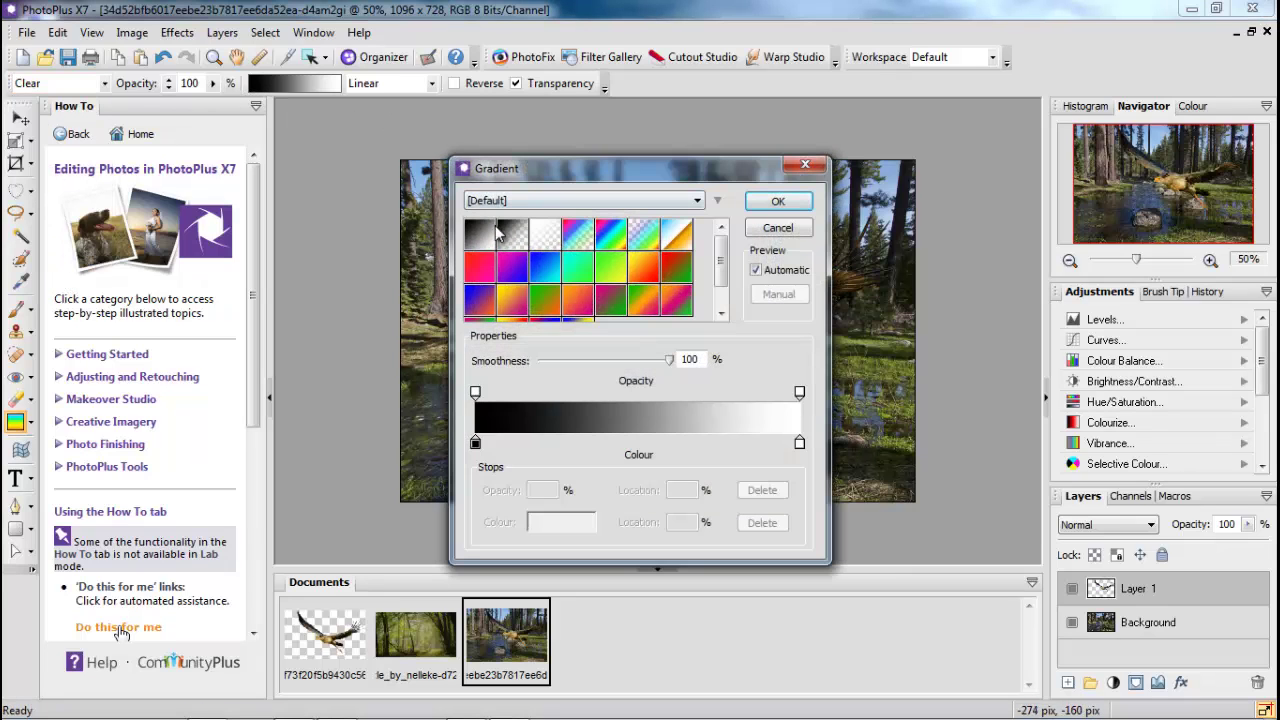
left_click(512, 235)
left_click(778, 201)
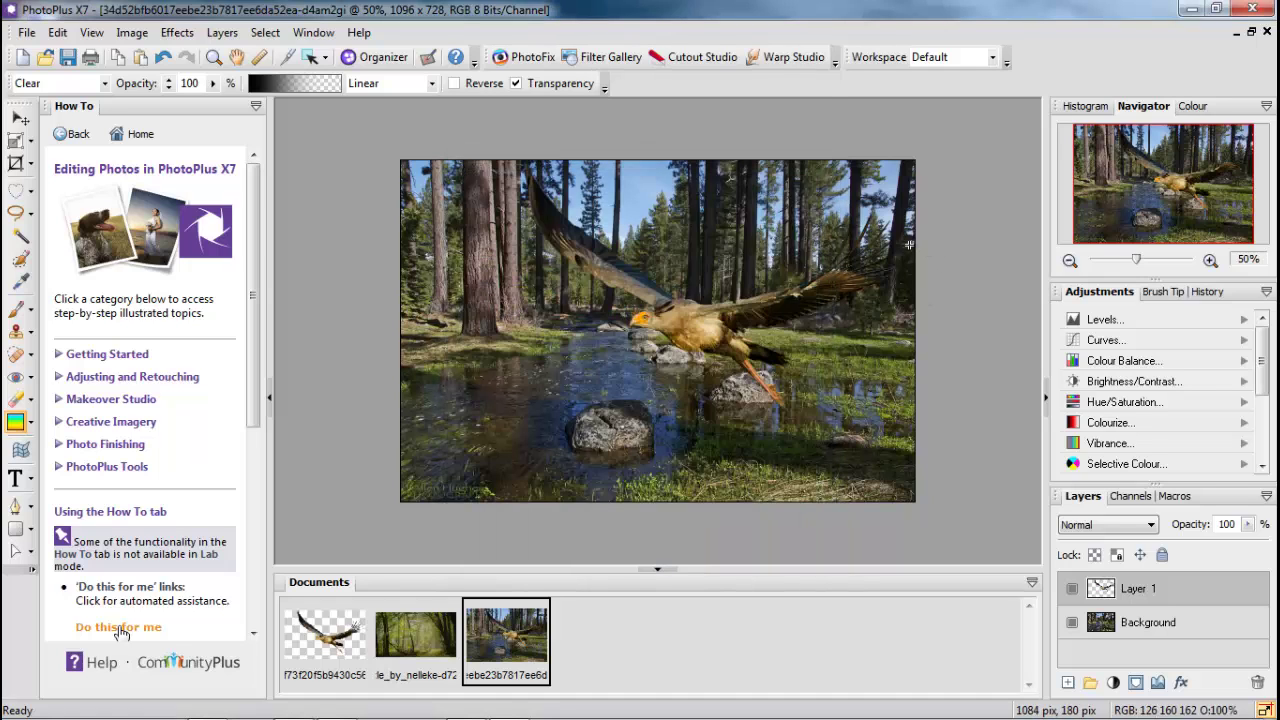
- Try two linear gradient fills running leftward across the bird layer and undo both
left_click_drag(830, 236, 725, 210)
left_click_drag(600, 201, 521, 184)
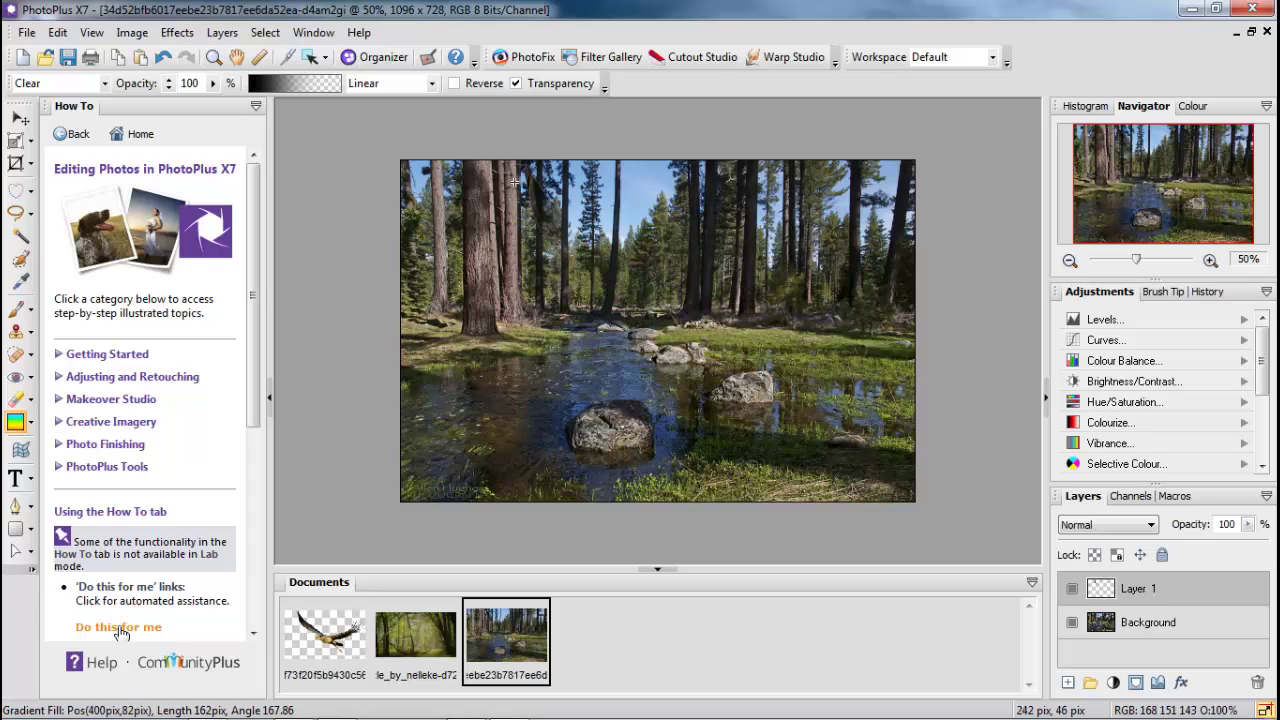
left_click(57, 32)
left_click(76, 56)
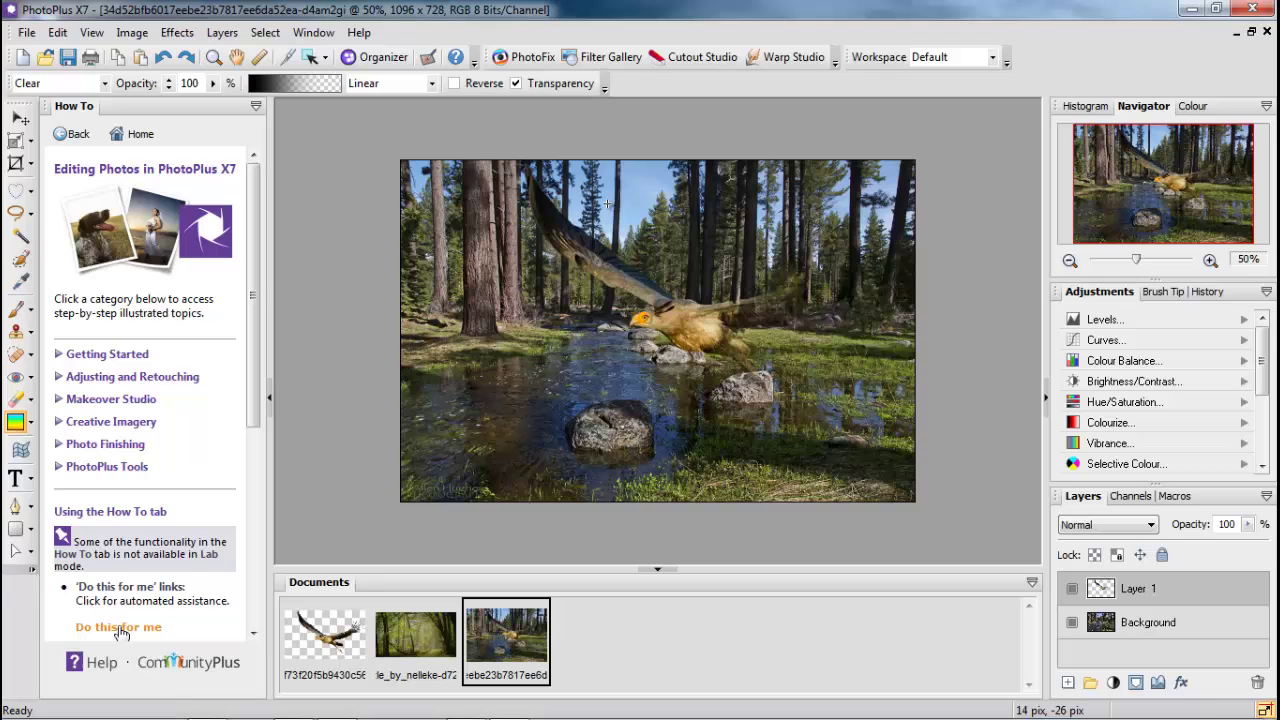
left_click(57, 32)
left_click(76, 56)
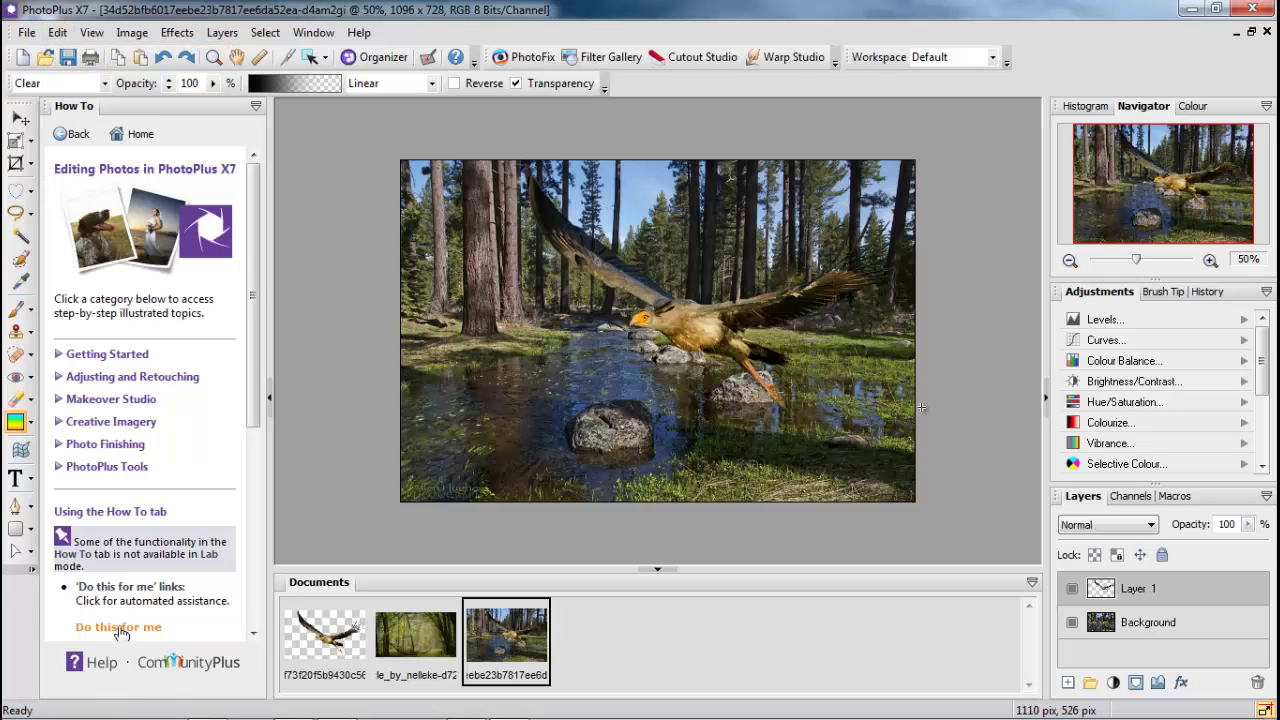
- Try clearing parts of the bird with gradient fills from other starting points and angles, undoing each attempt
left_click_drag(456, 364, 420, 330)
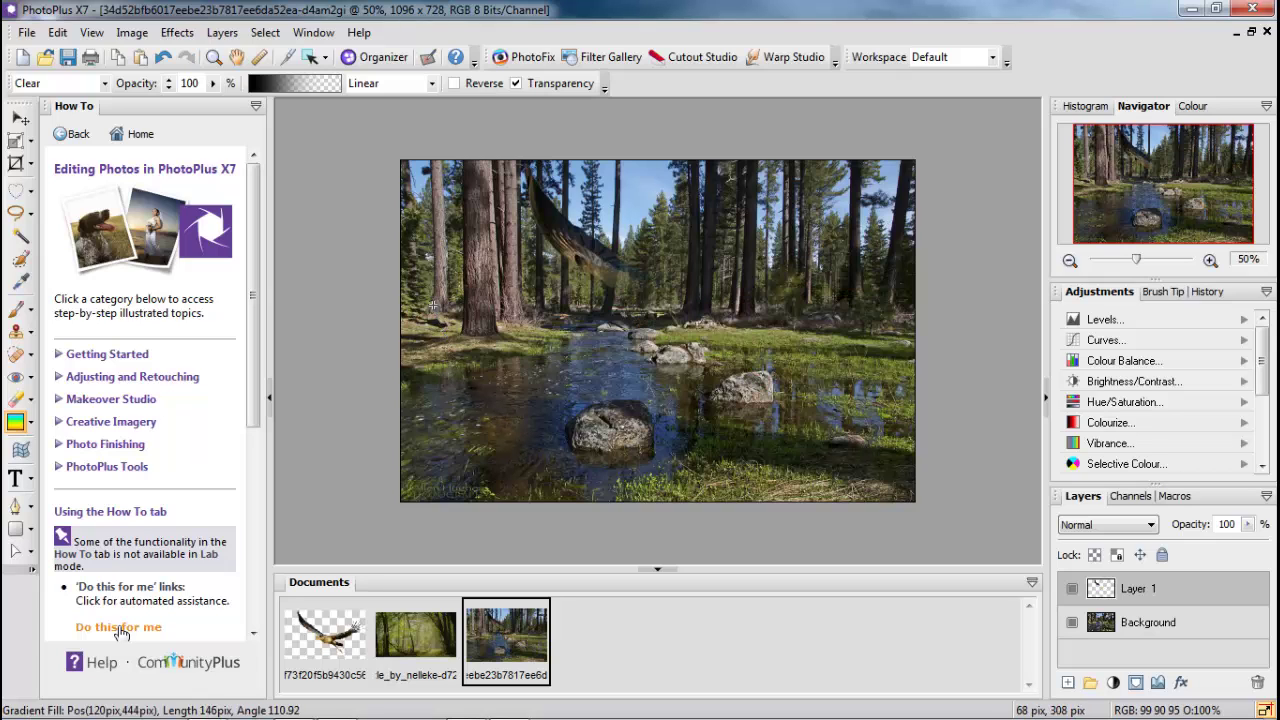
left_click(57, 32)
left_click(62, 50)
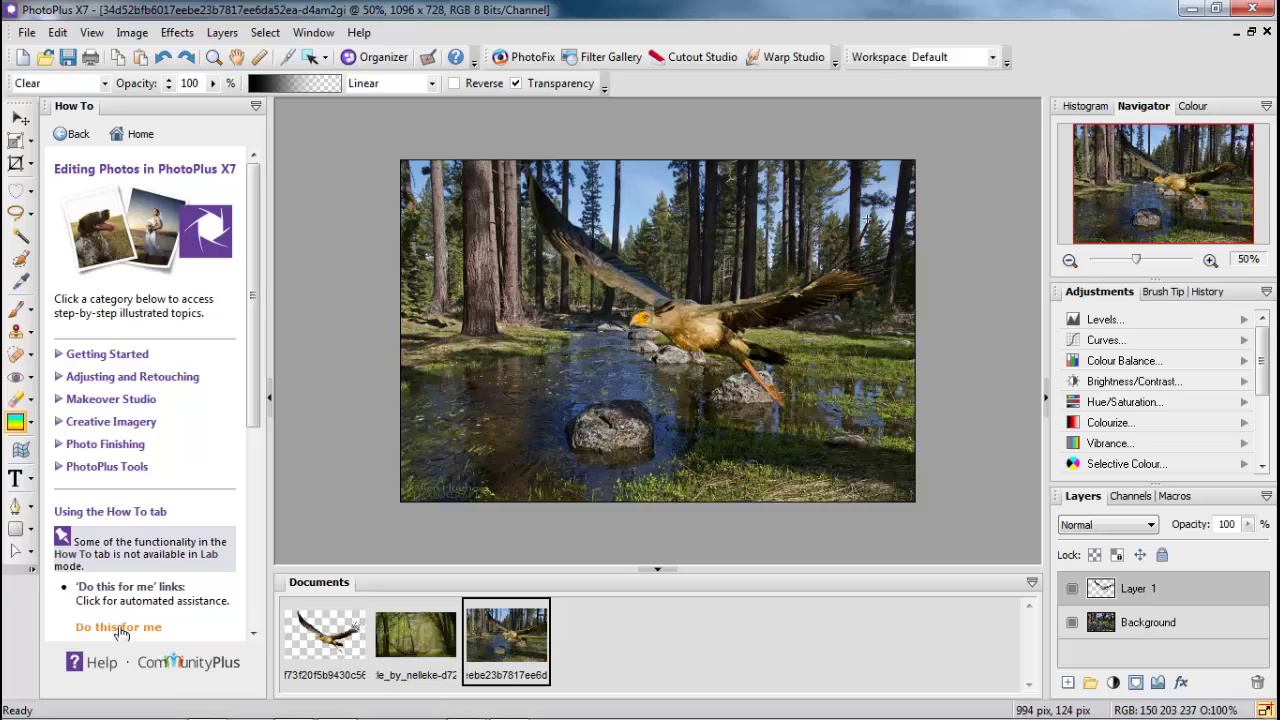
left_click_drag(866, 219, 674, 189)
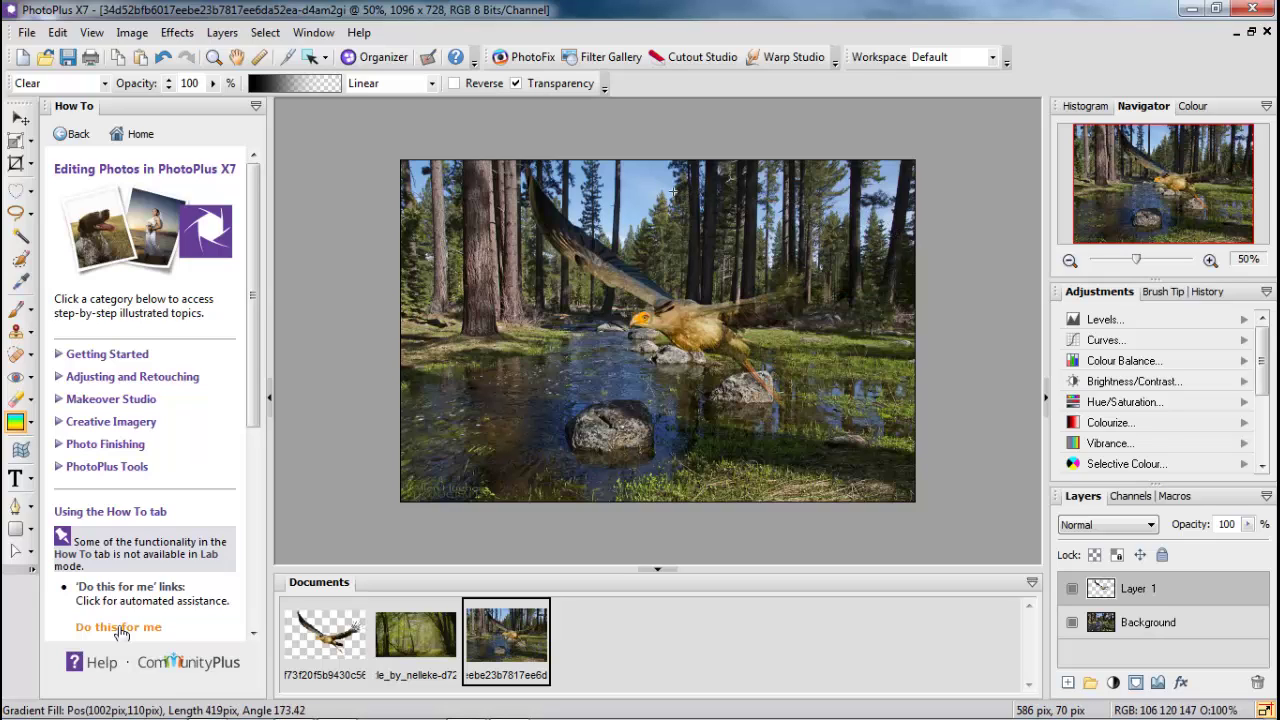
left_click(57, 32)
left_click(86, 57)
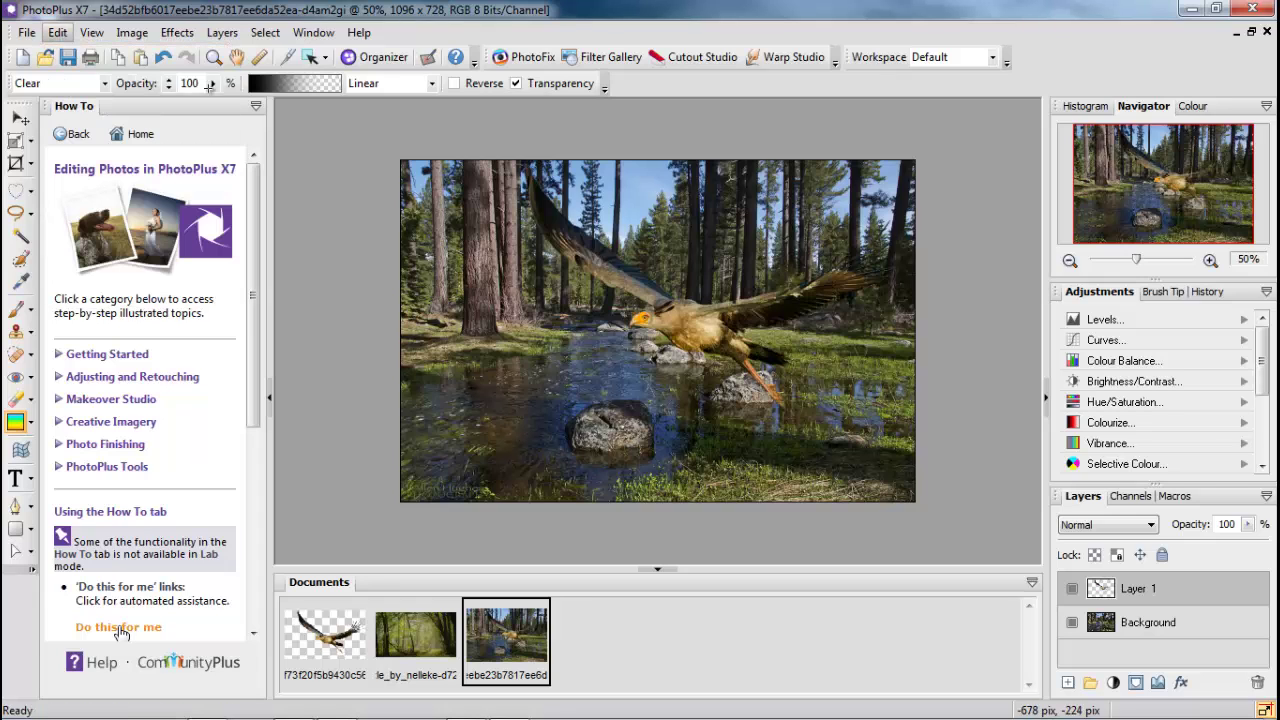
left_click_drag(655, 178, 654, 178)
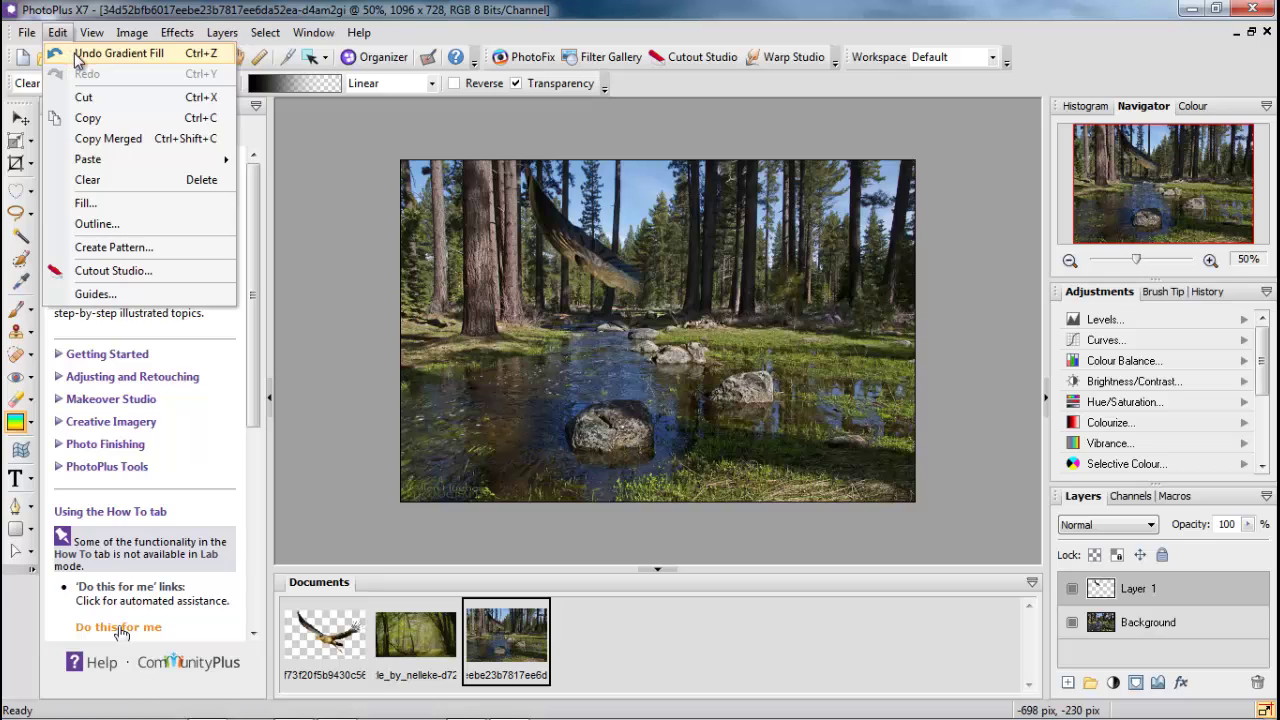
left_click(100, 53)
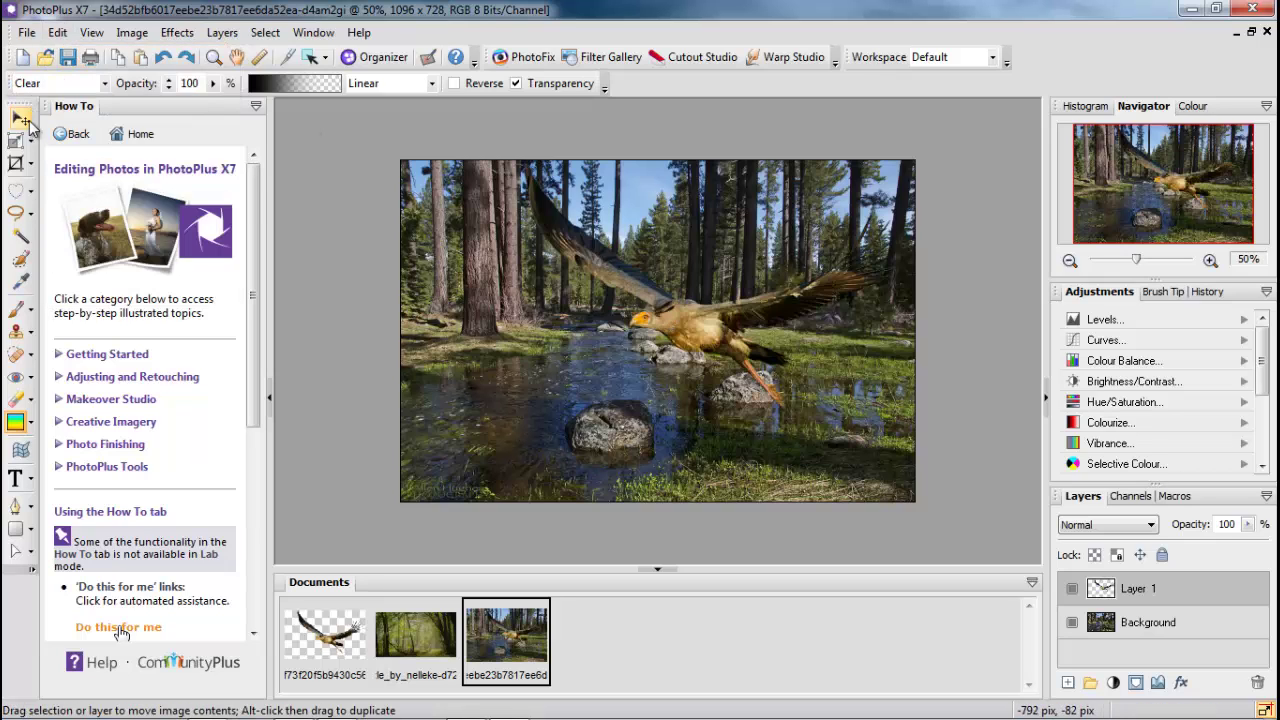
- Fade the bird's right wingtip and feet with a short diagonal gradient fill and move the bird right and slightly down
left_click_drag(918, 272, 828, 212)
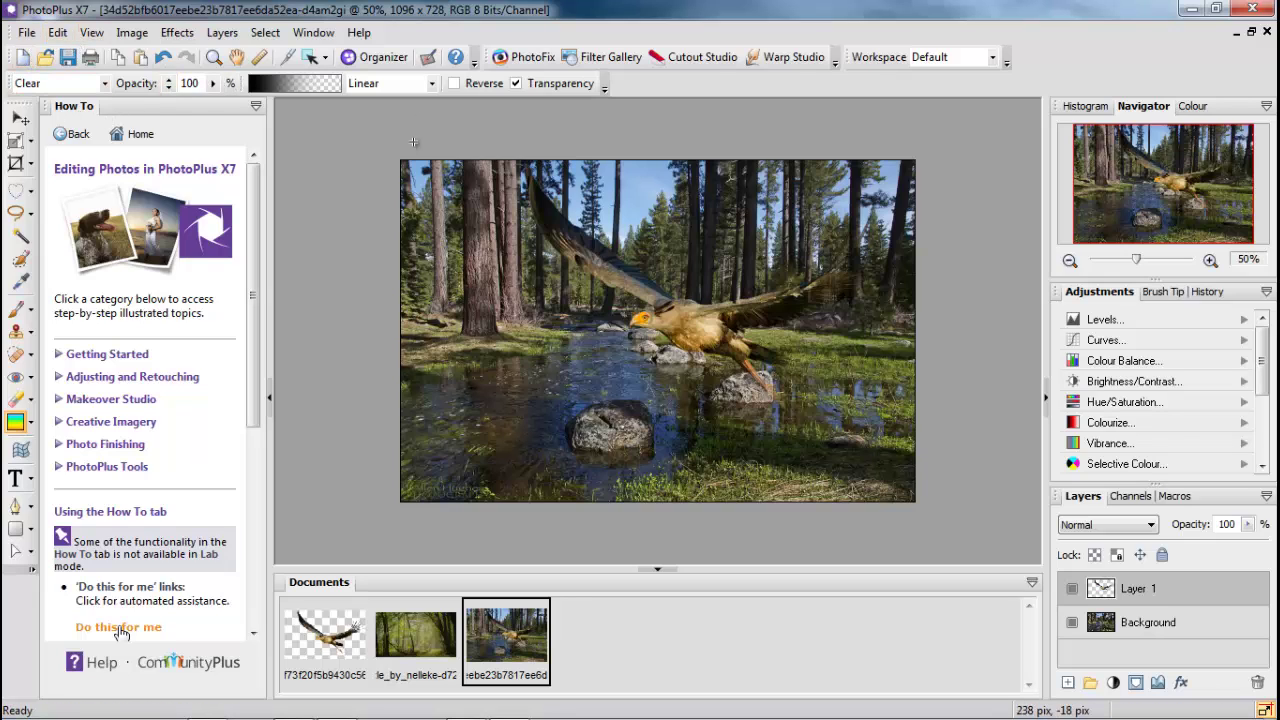
left_click(31, 120)
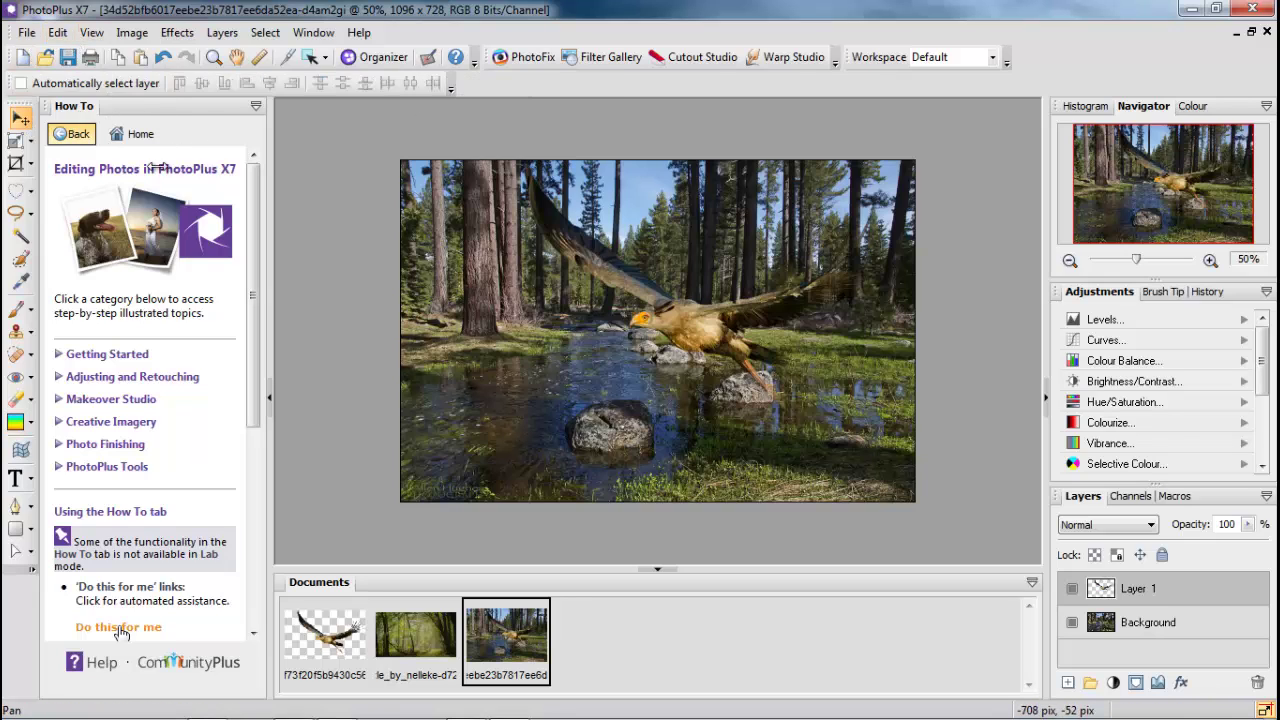
left_click_drag(716, 328, 768, 338)
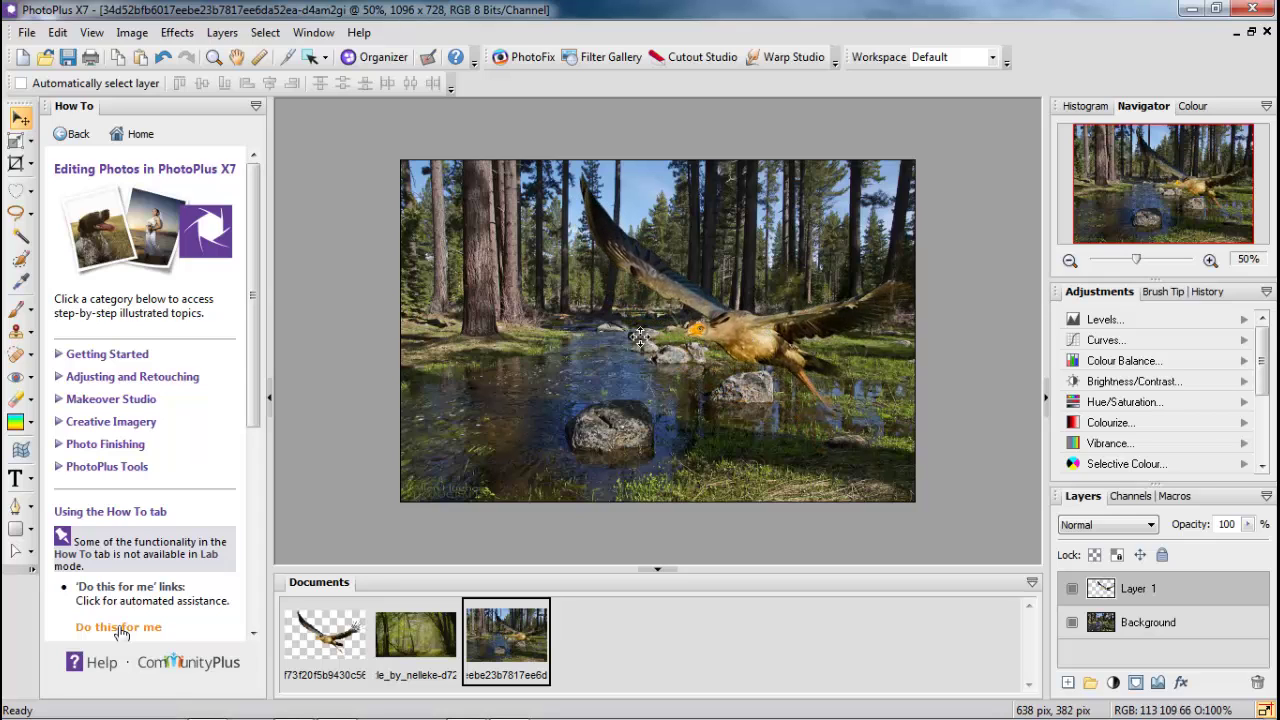
- Shrink the bird with the Deform Tool from all four sides until it fits in the right half of the stream photo
left_click(30, 147)
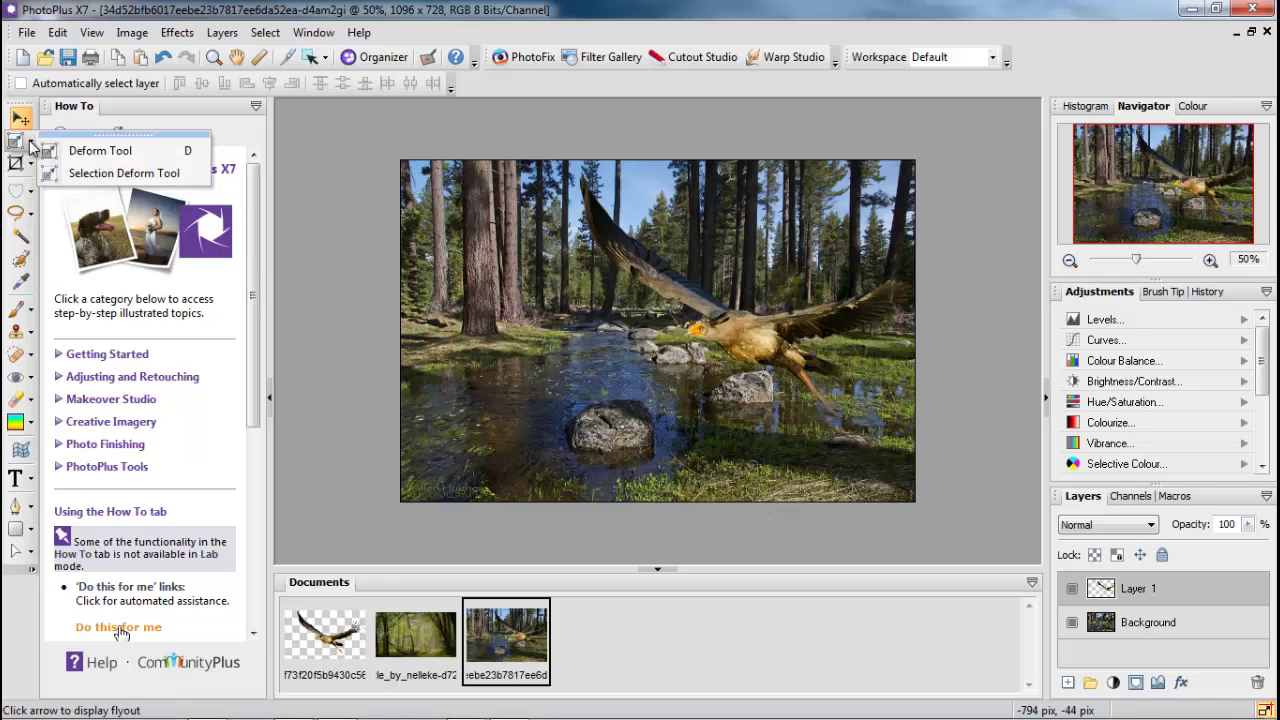
left_click(80, 150)
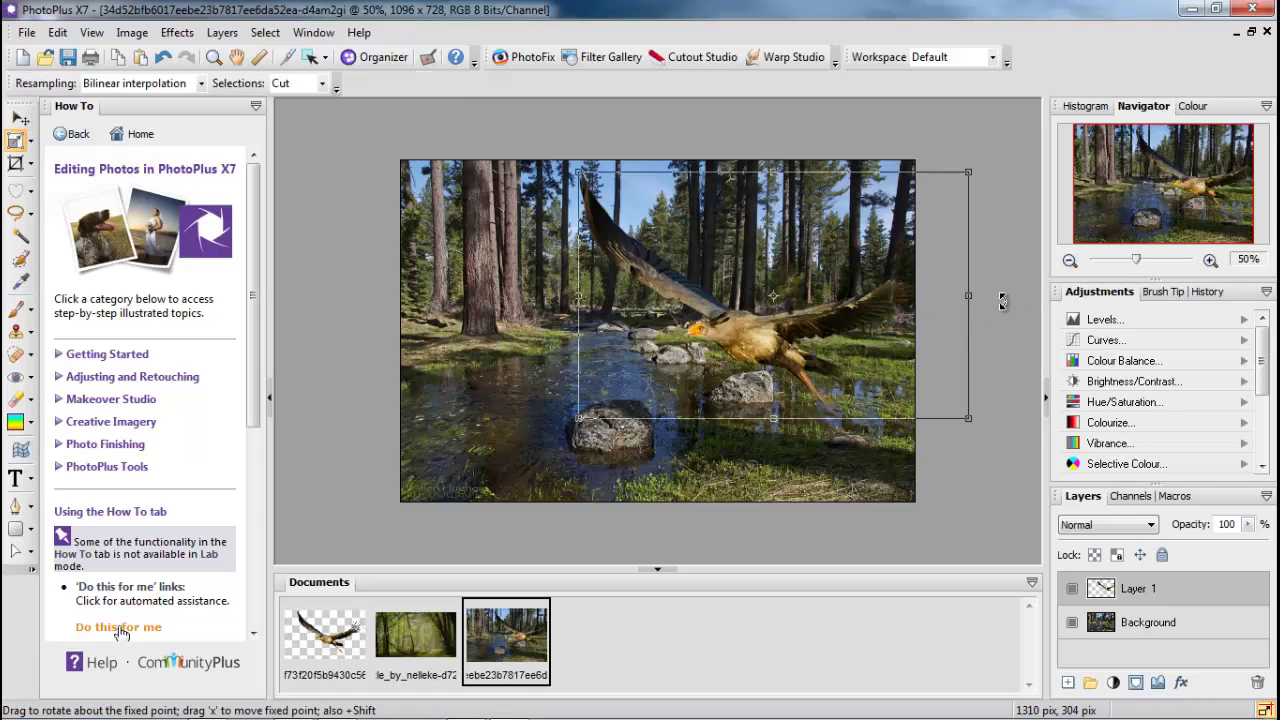
left_click_drag(976, 297, 922, 297)
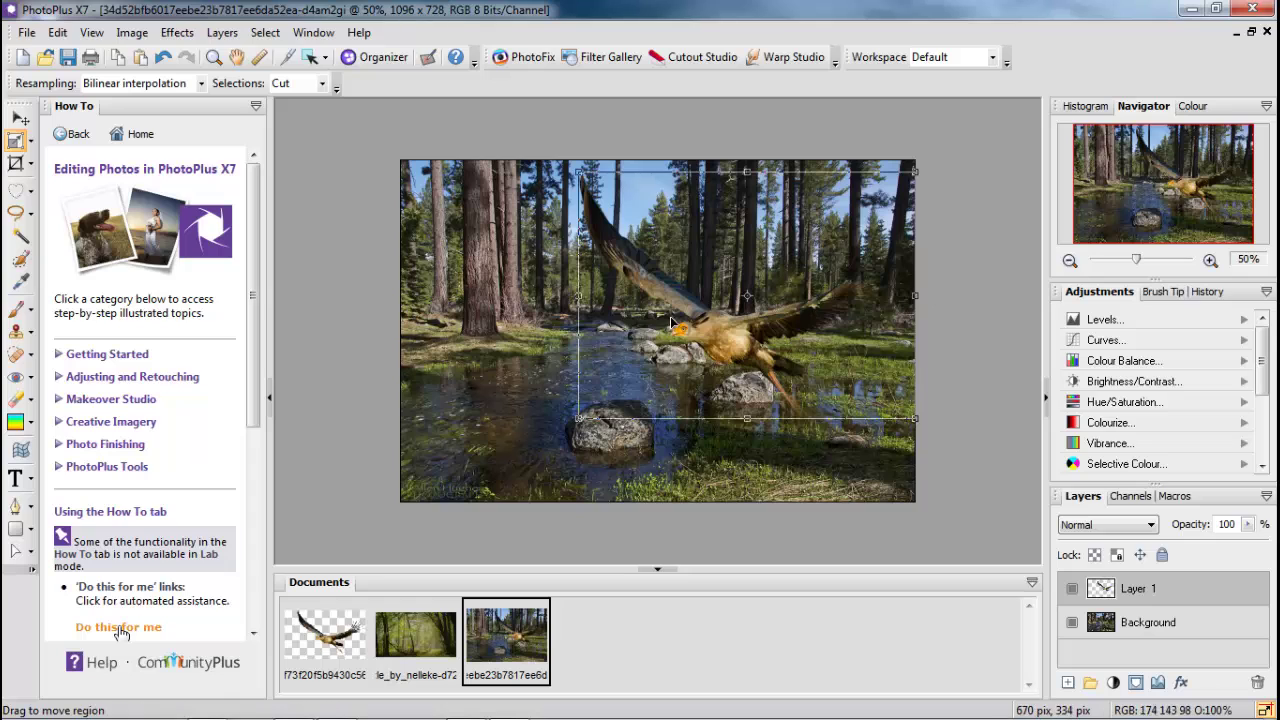
left_click_drag(582, 298, 626, 298)
left_click_drag(777, 424, 772, 378)
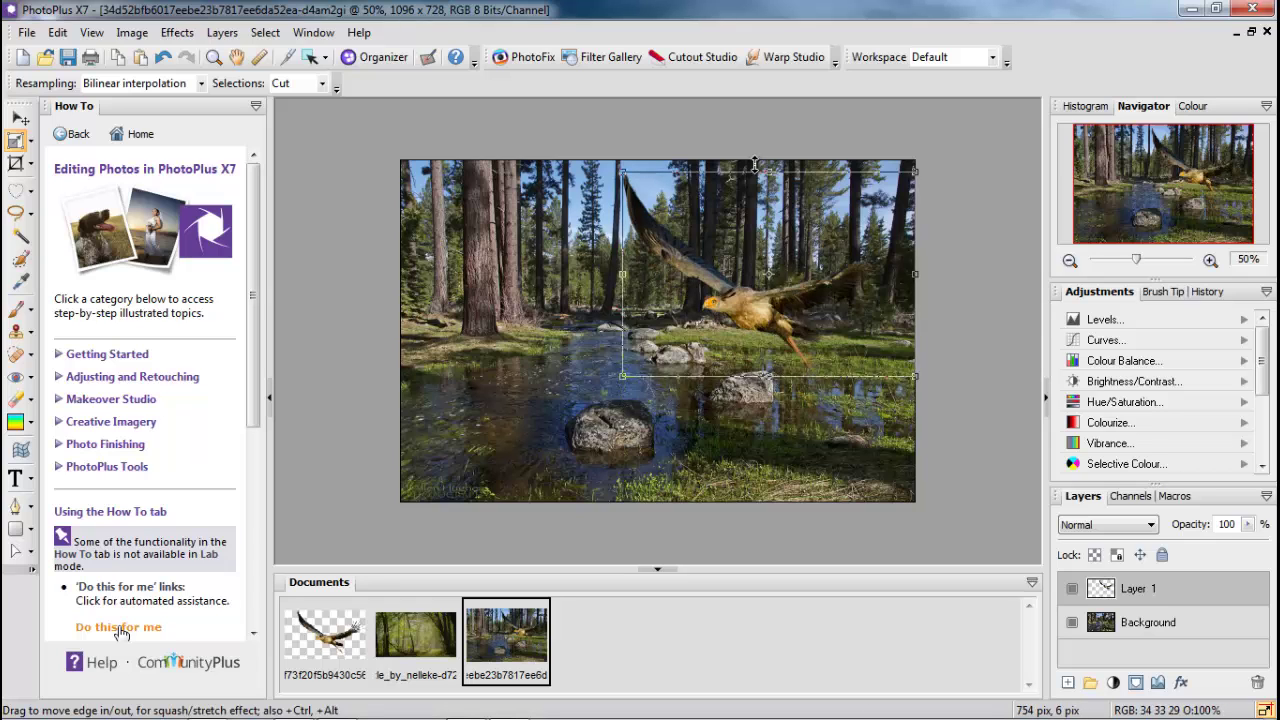
left_click_drag(767, 172, 768, 200)
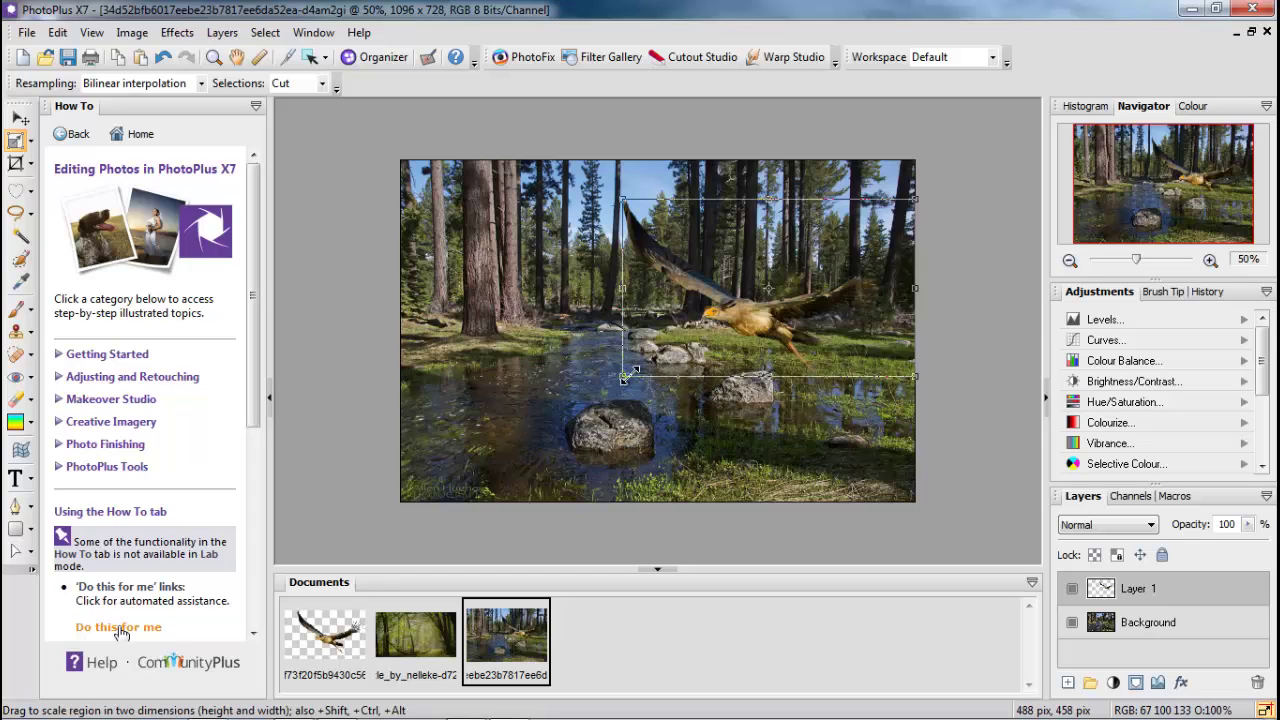
left_click_drag(625, 376, 619, 374)
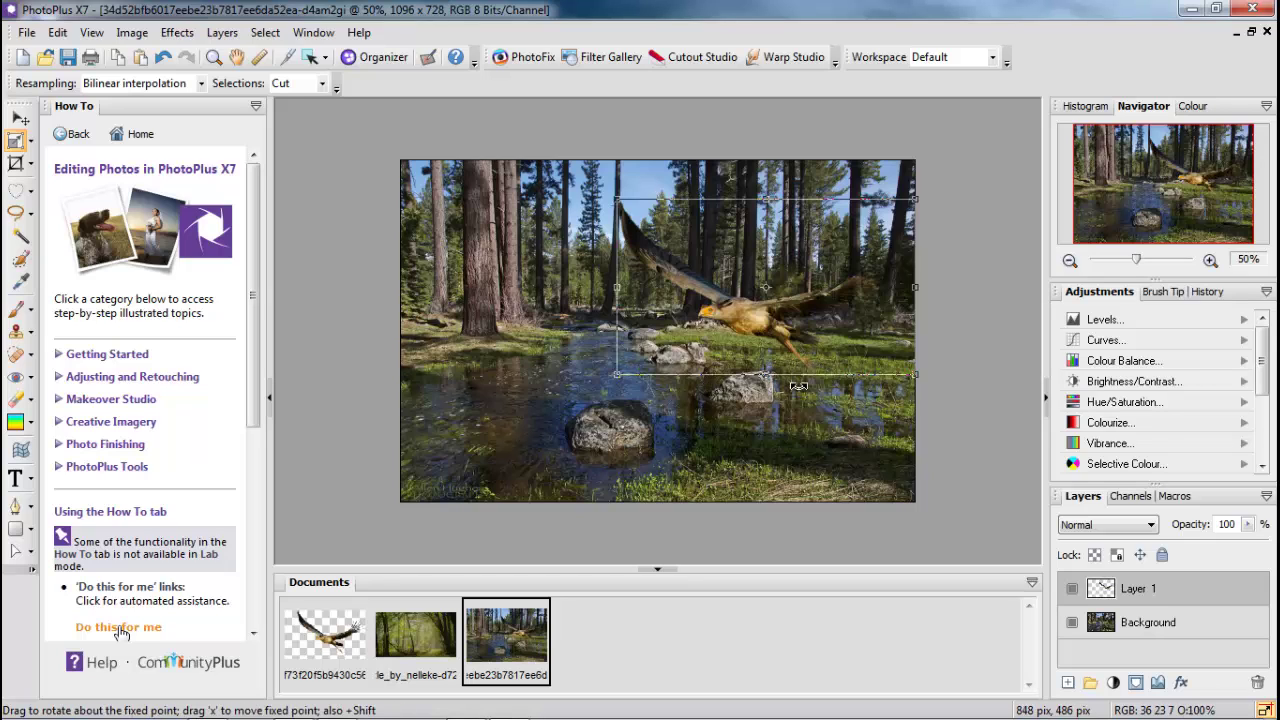
- Rotate the bird counter-clockwise into a level gliding pose and move it up and slightly right, clear of the grass
left_click_drag(800, 387, 815, 385)
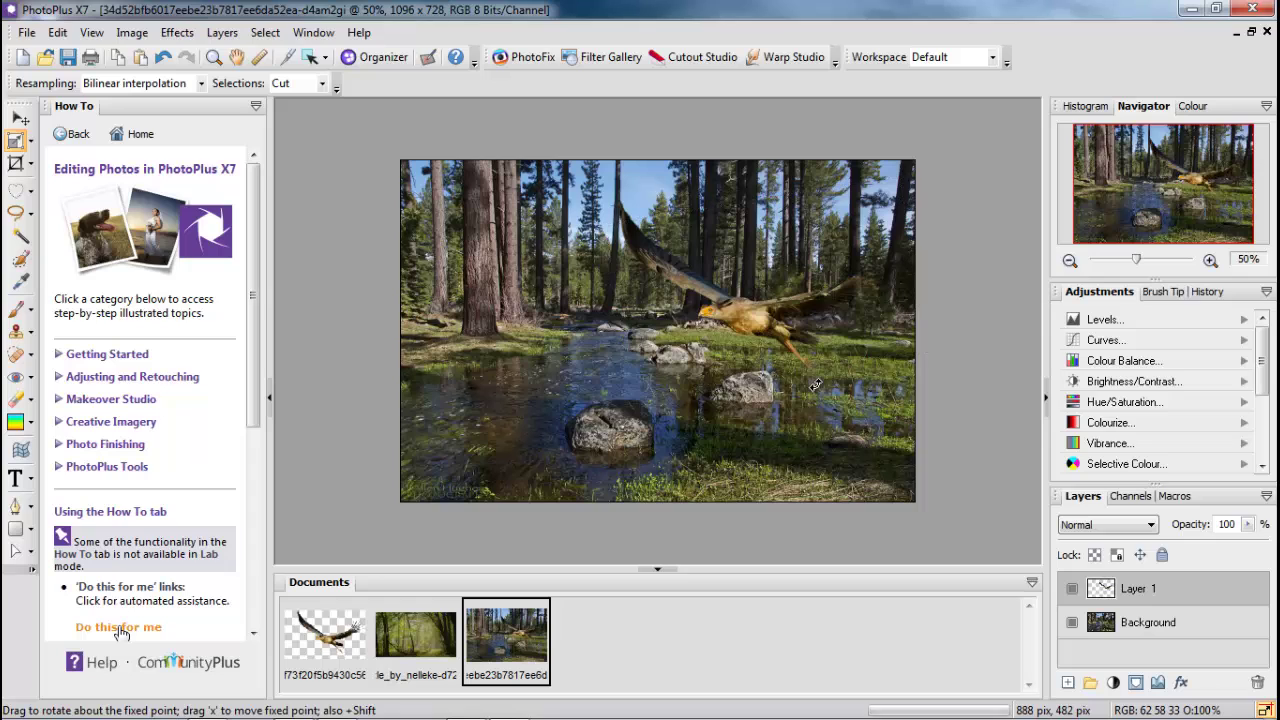
left_click_drag(815, 385, 835, 373)
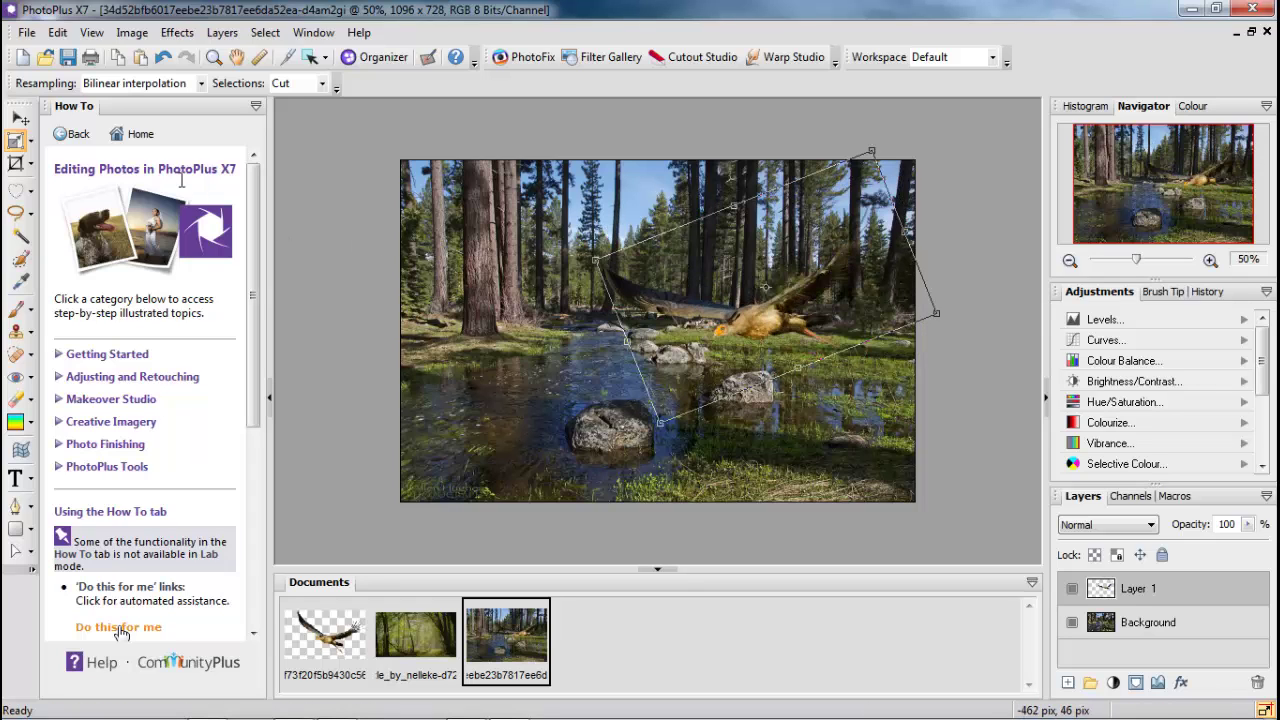
left_click(20, 118)
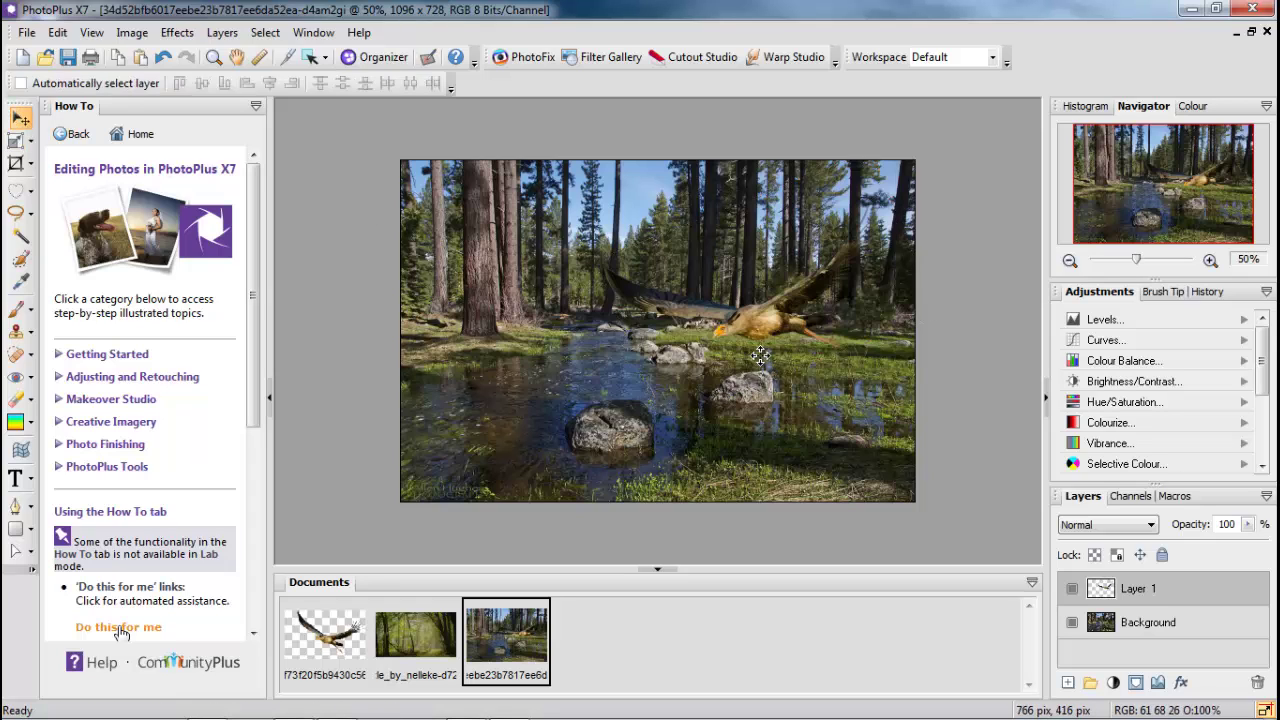
left_click_drag(764, 355, 779, 318)
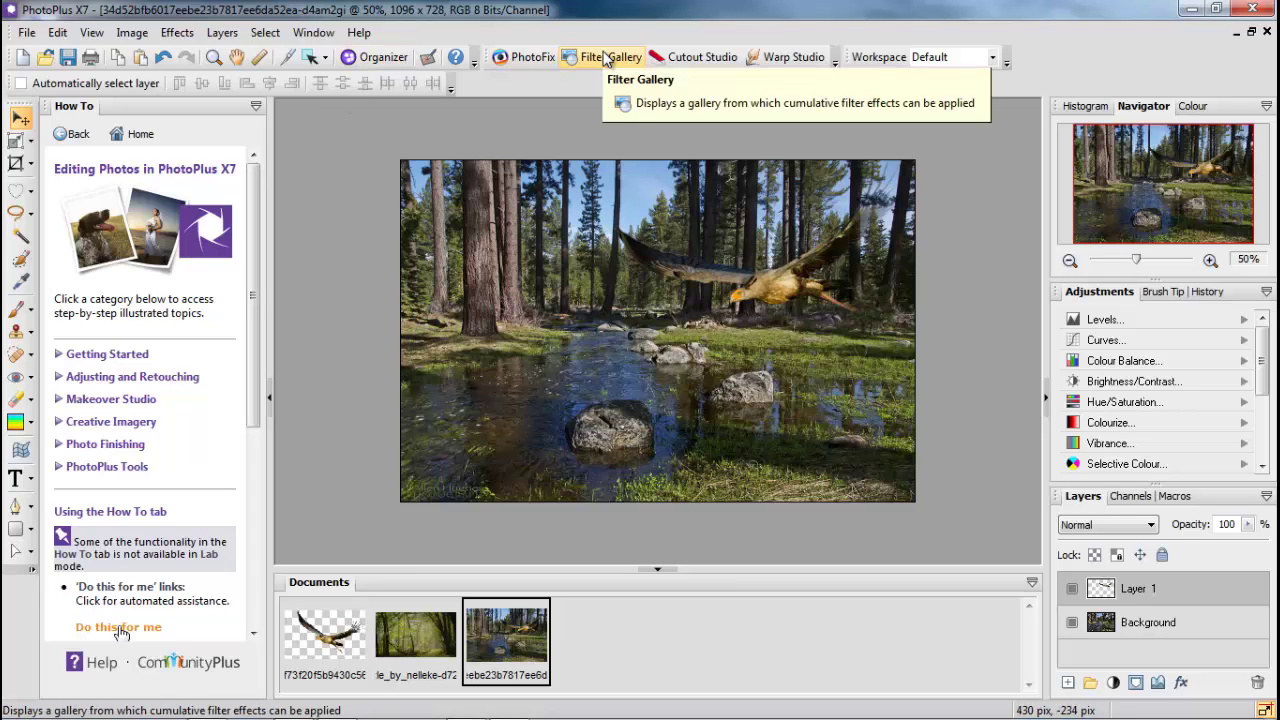
- Try the PhotoFix presets Intense, Sapphire, Black and White, Sepia and Metropolis on the bird layer and discard the changes
left_click(533, 57)
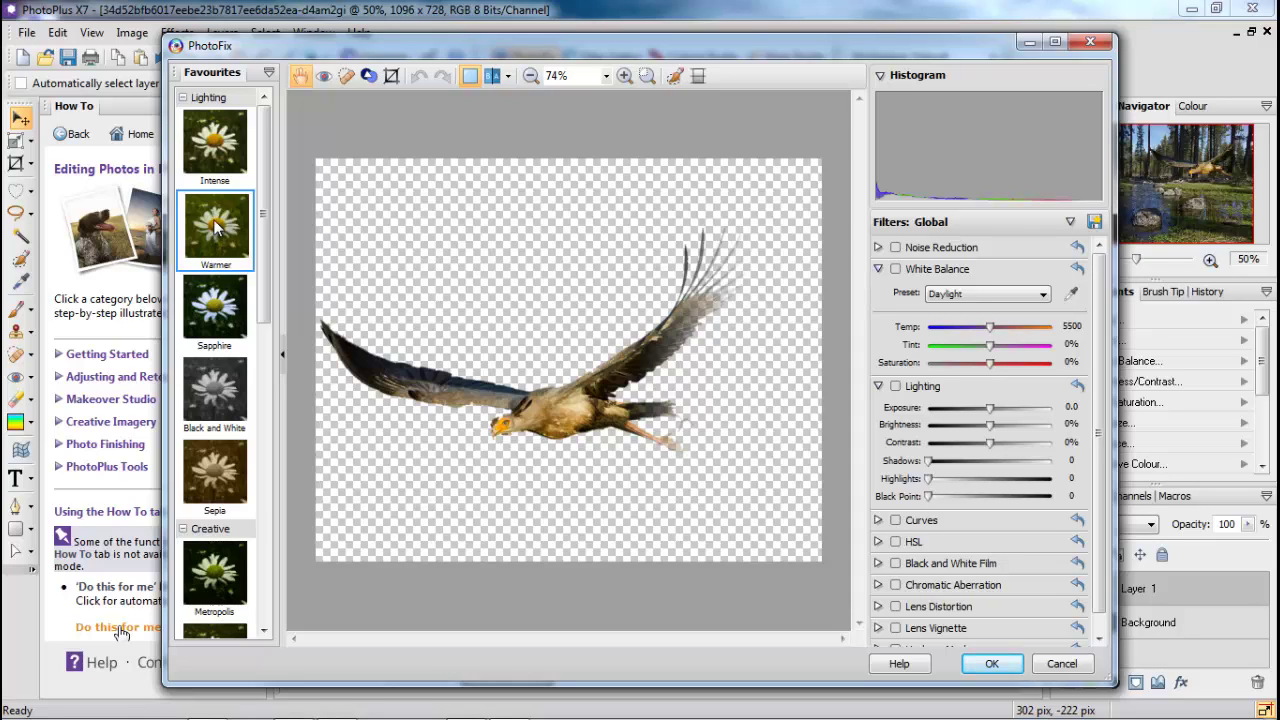
left_click(212, 157)
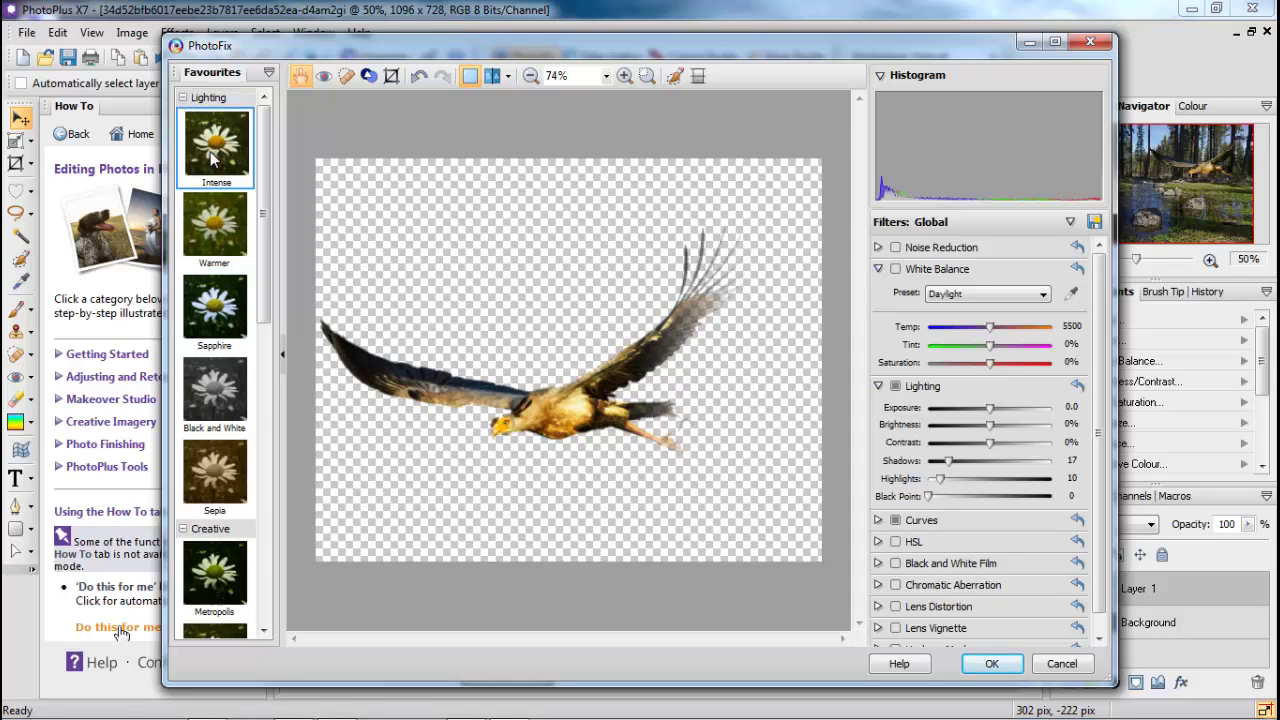
left_click(218, 325)
left_click(219, 410)
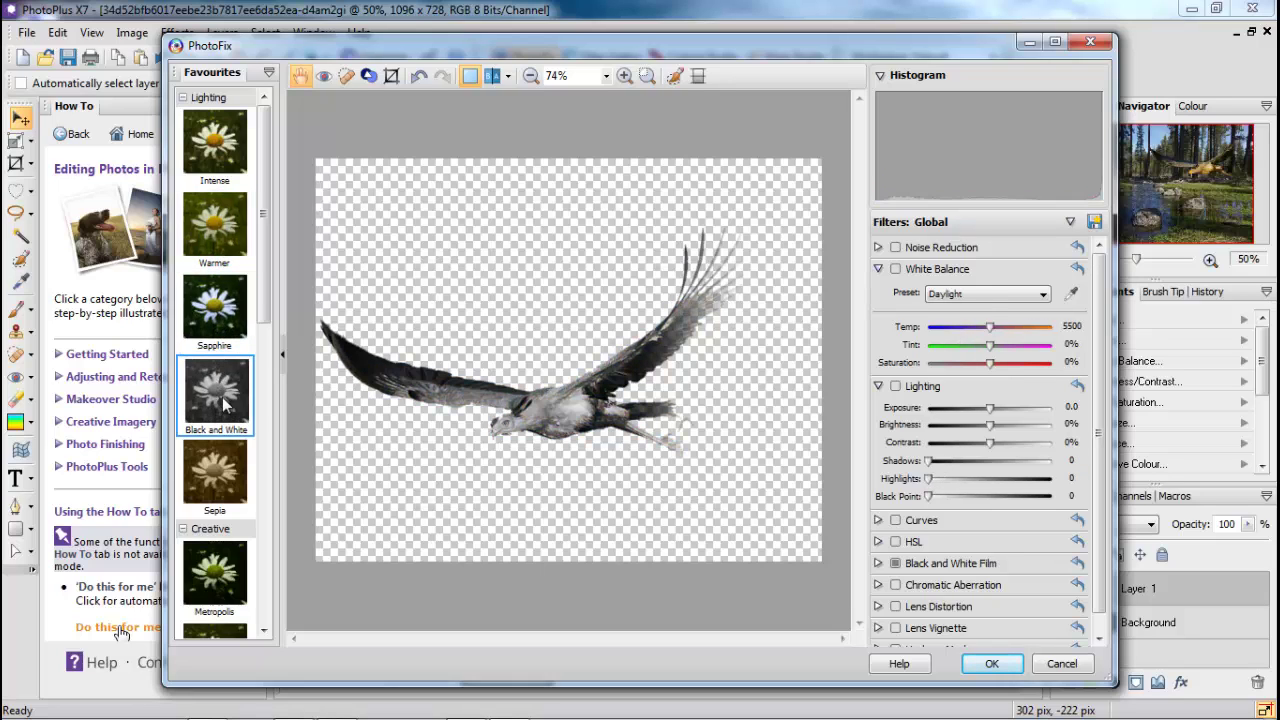
left_click(216, 148)
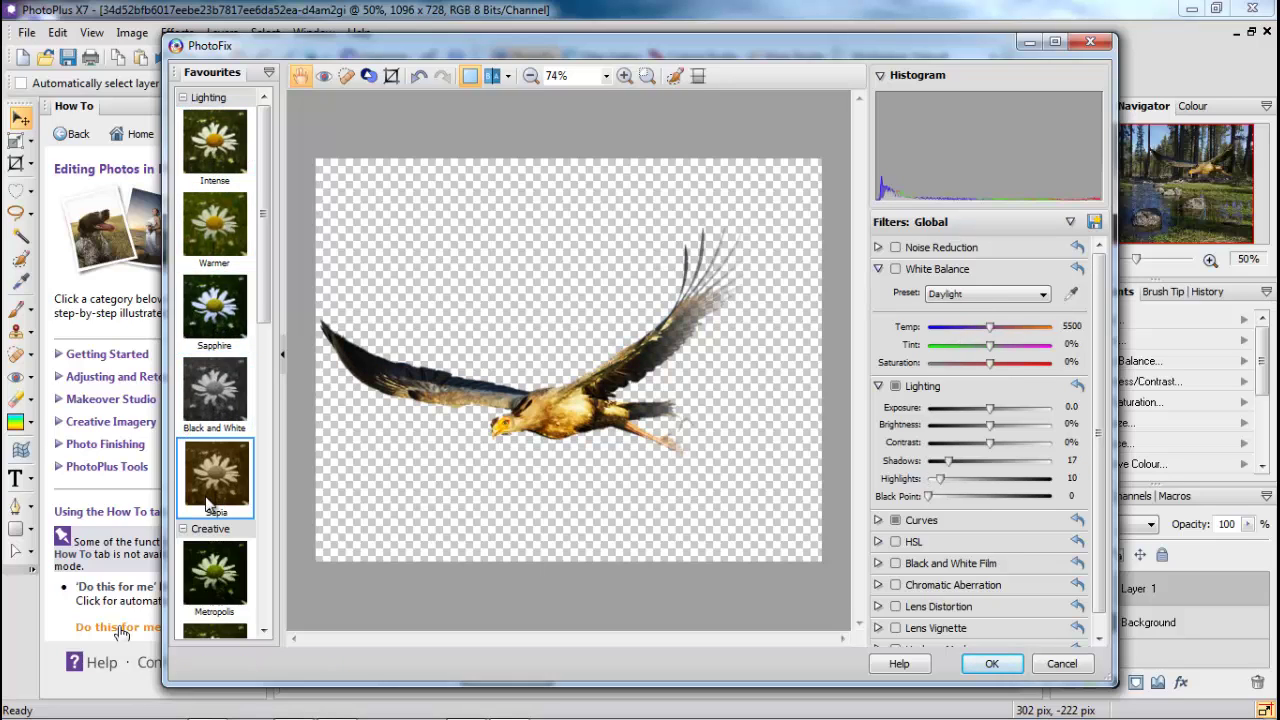
left_click(236, 475)
left_click(225, 594)
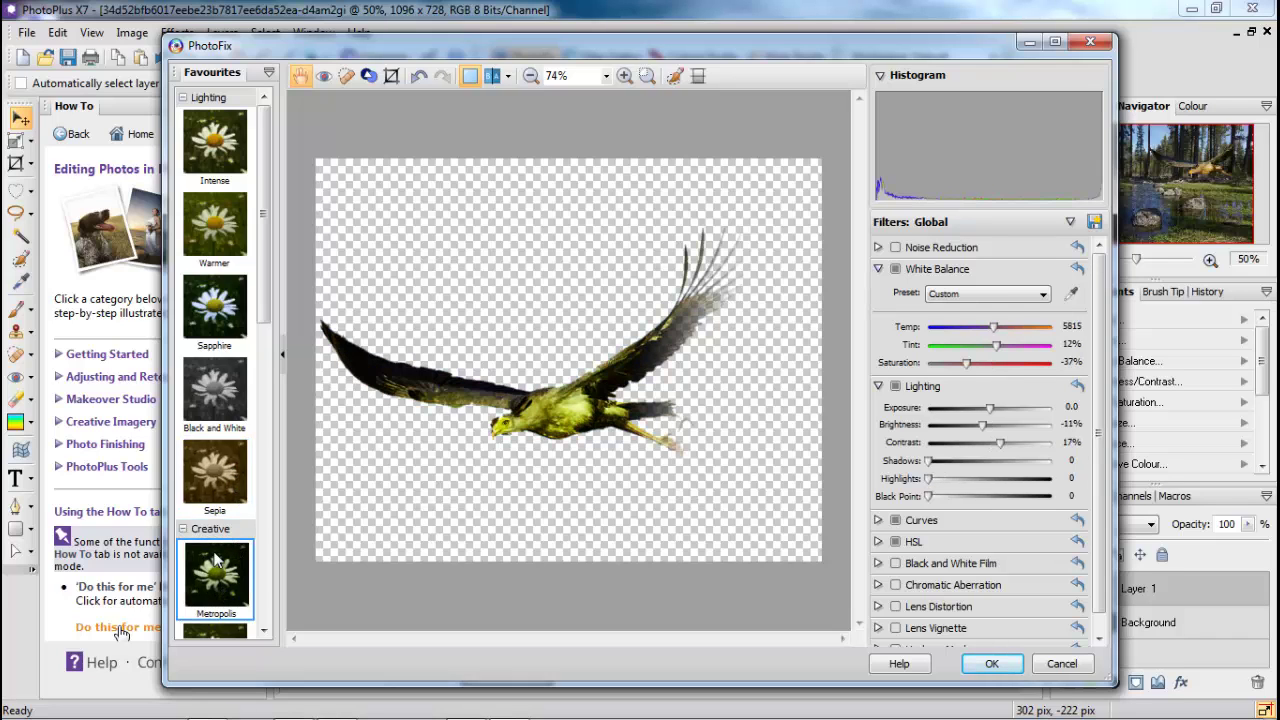
left_click(205, 170)
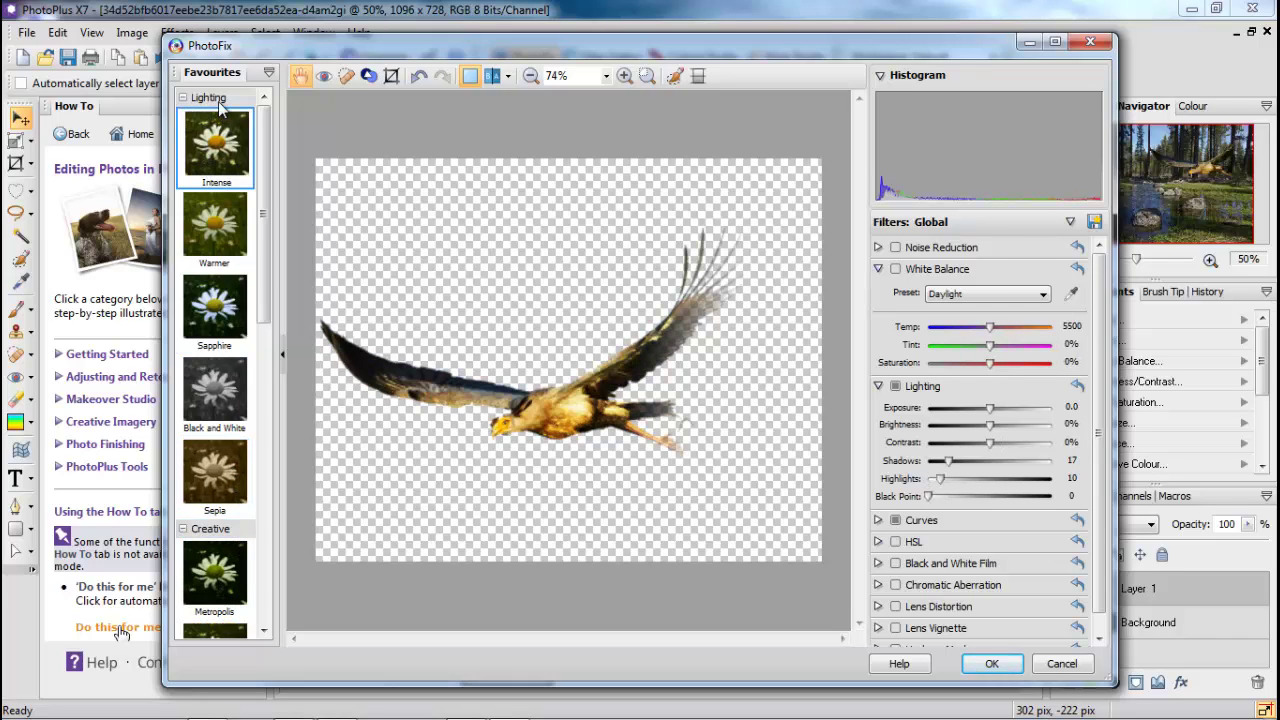
left_click(1090, 42)
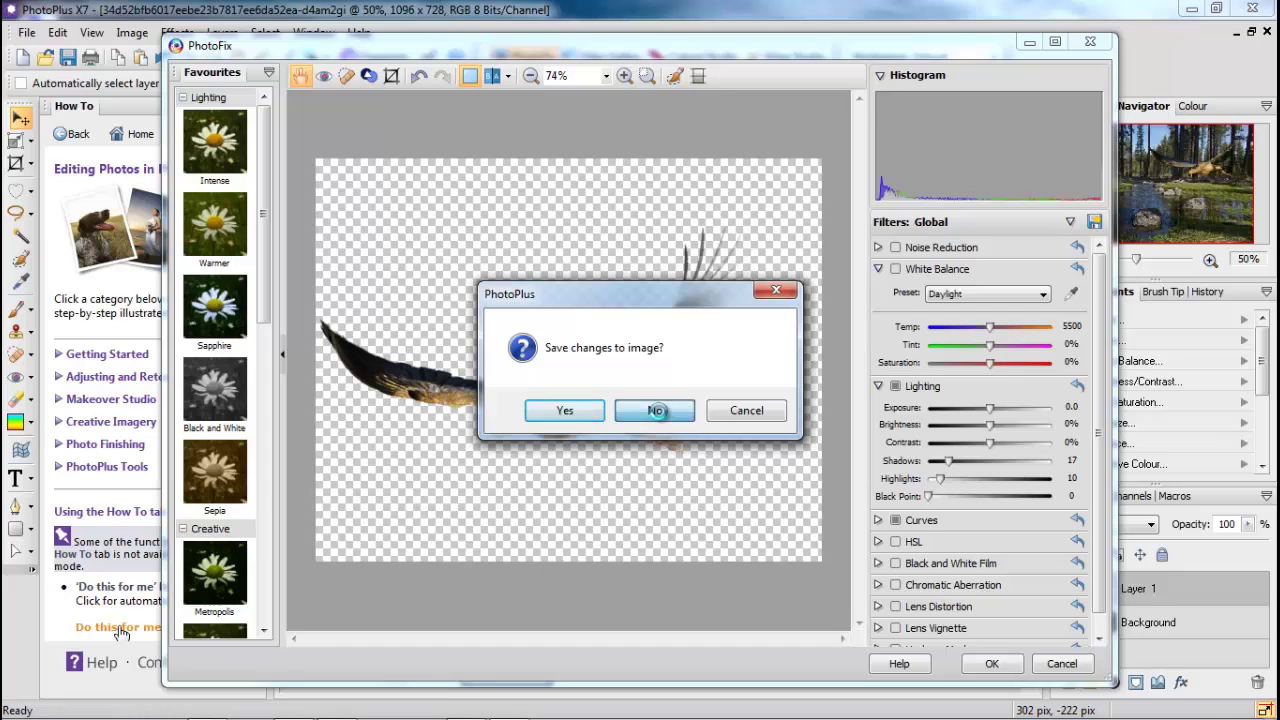
left_click(659, 411)
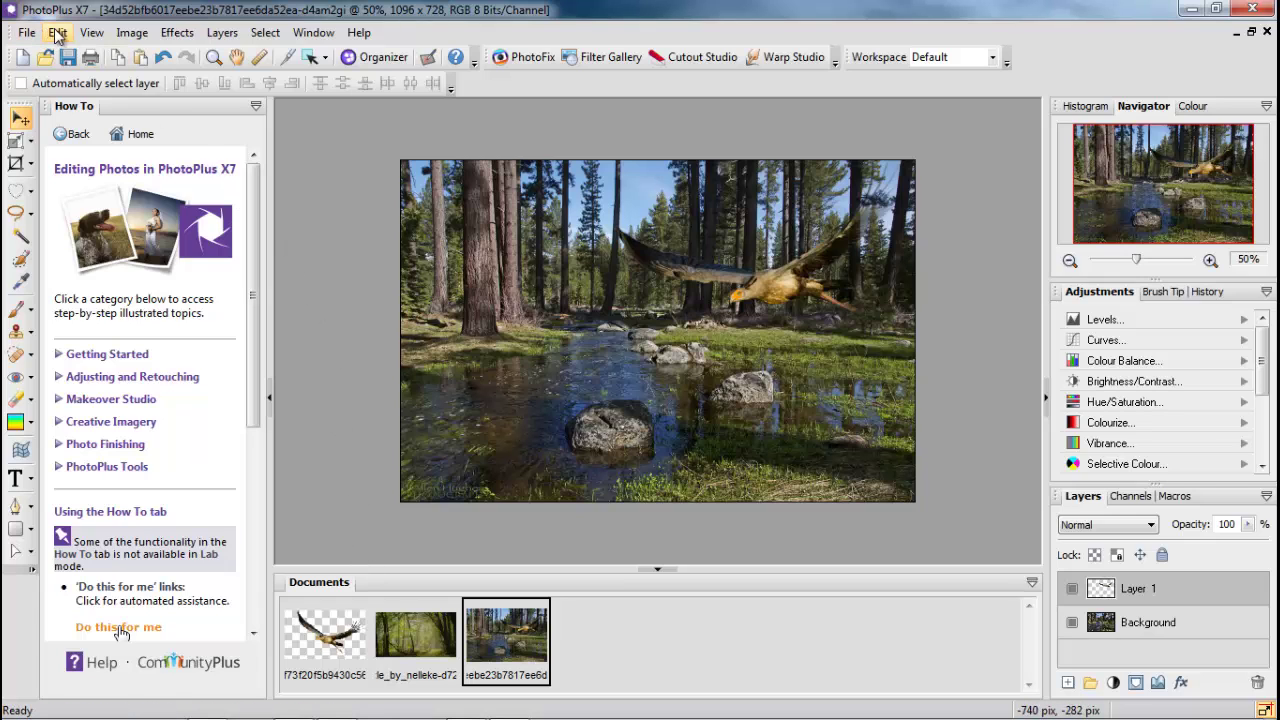
- Save the composite as a JPEG file named "testing picture" in the Slide Shows folder
left_click(25, 36)
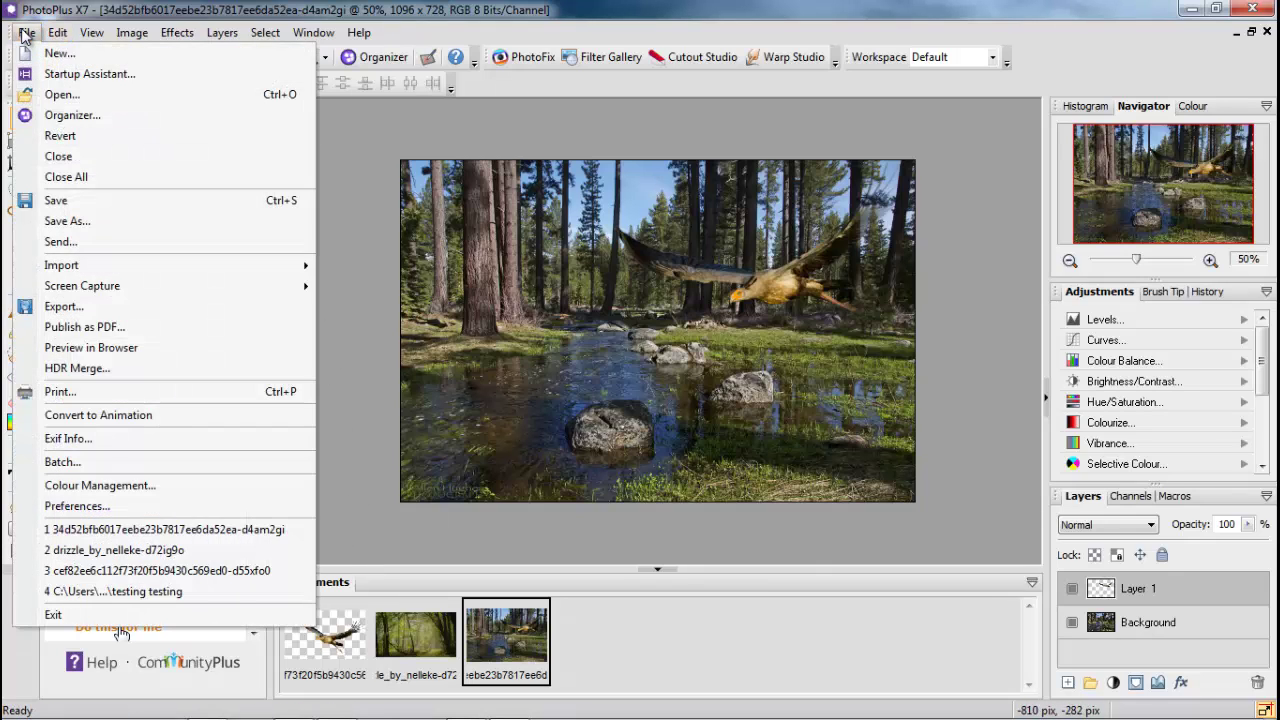
left_click(85, 221)
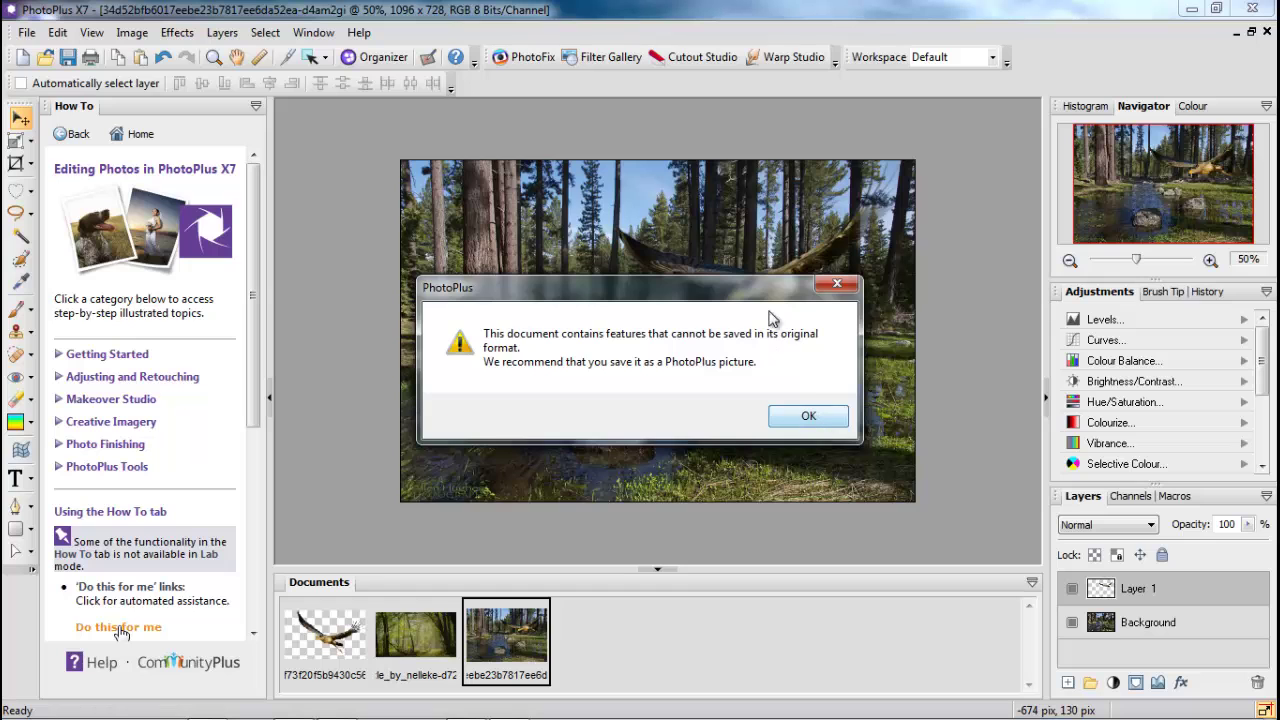
left_click_drag(764, 288, 787, 19)
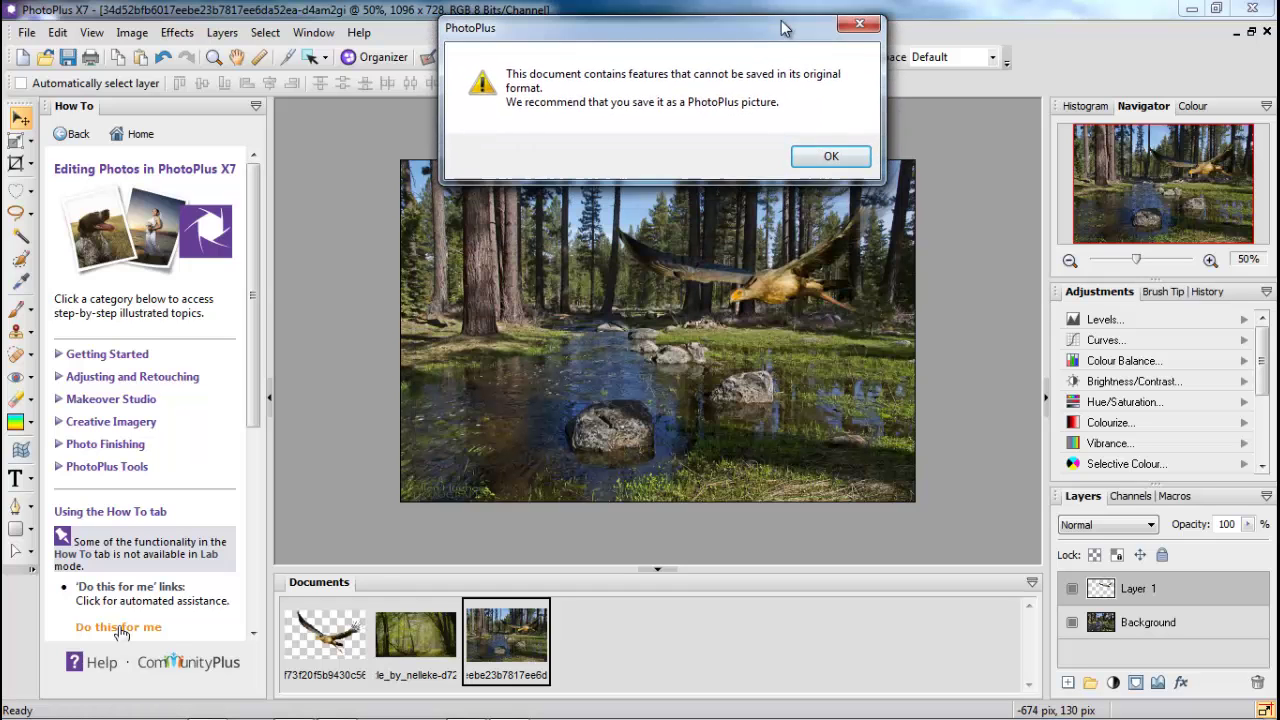
left_click(831, 147)
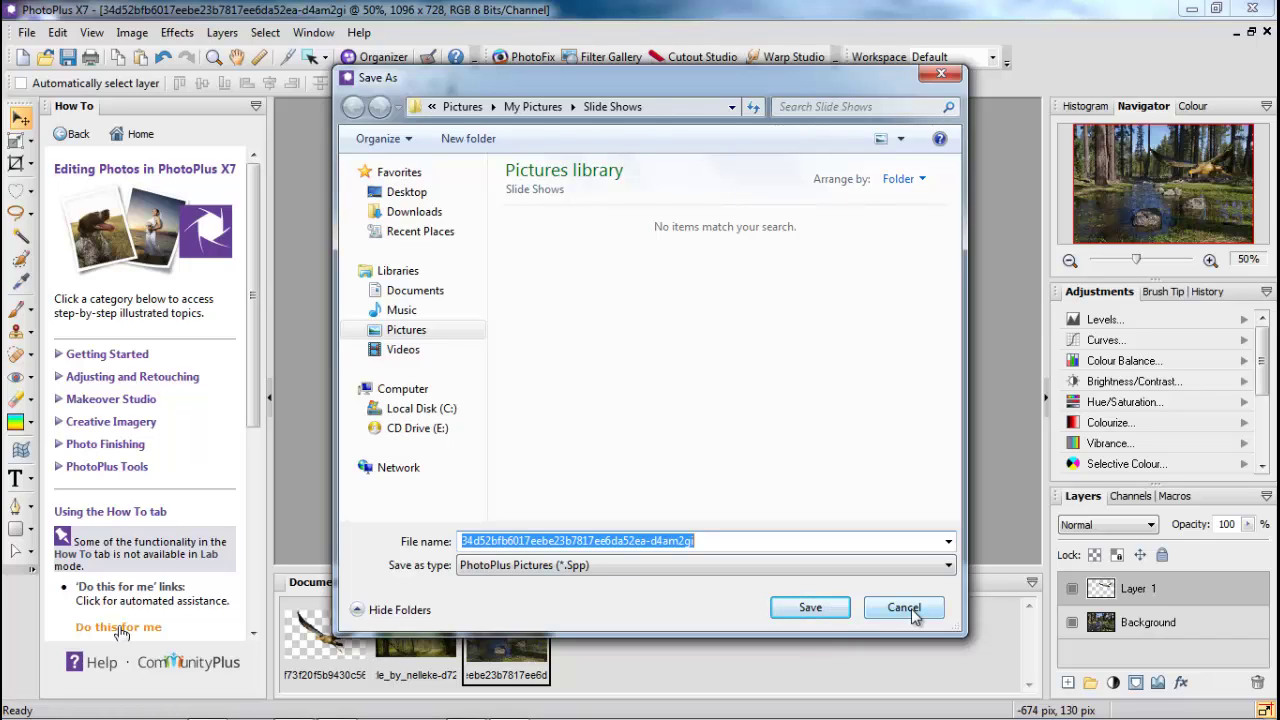
left_click(945, 565)
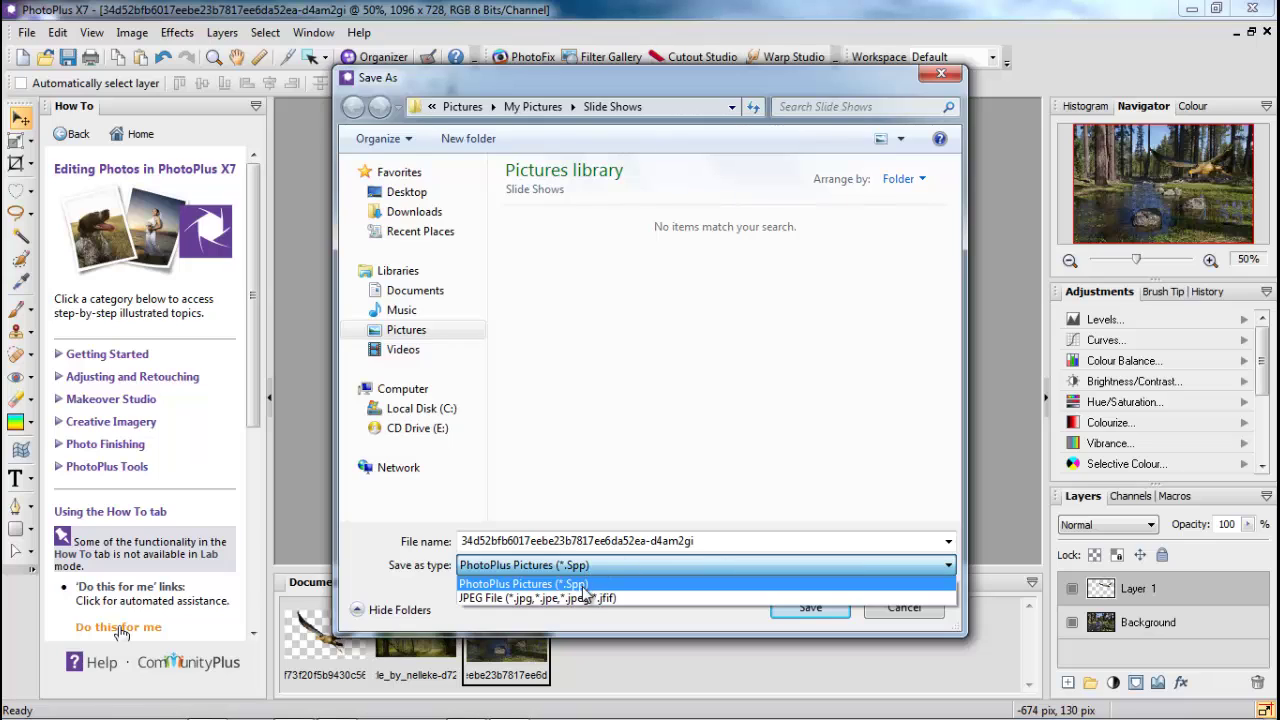
left_click(585, 597)
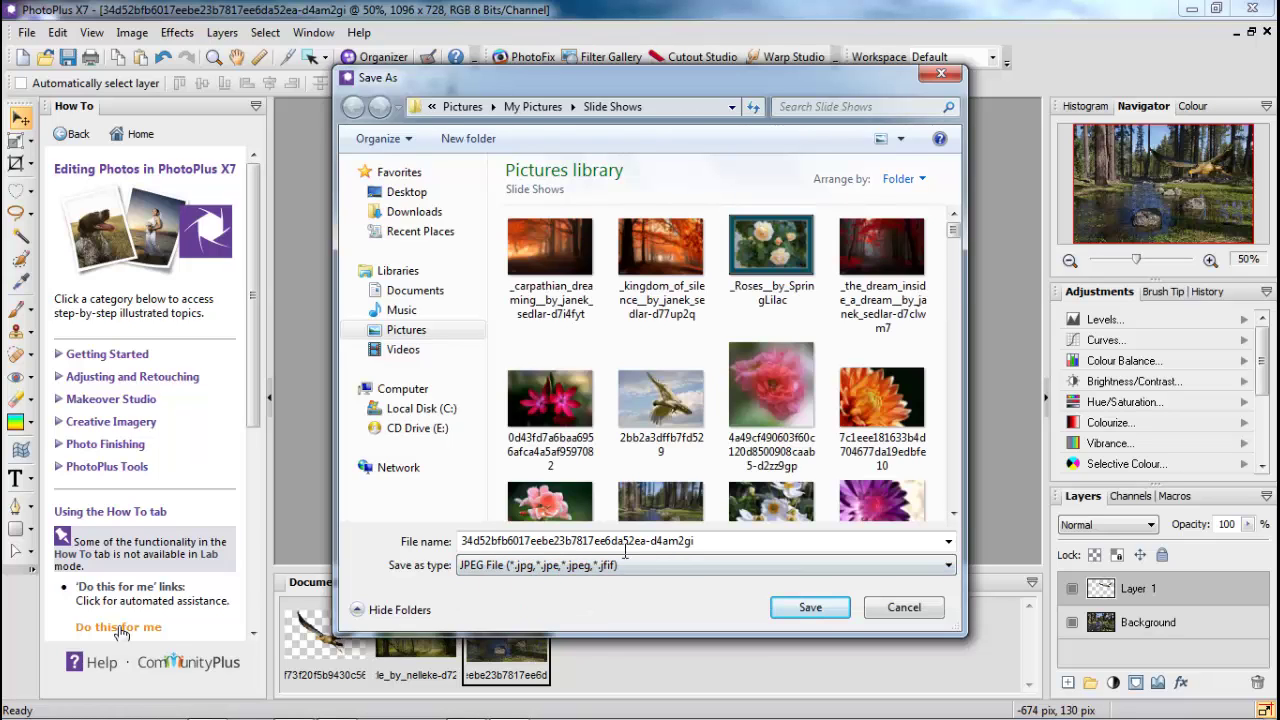
double_click(743, 541)
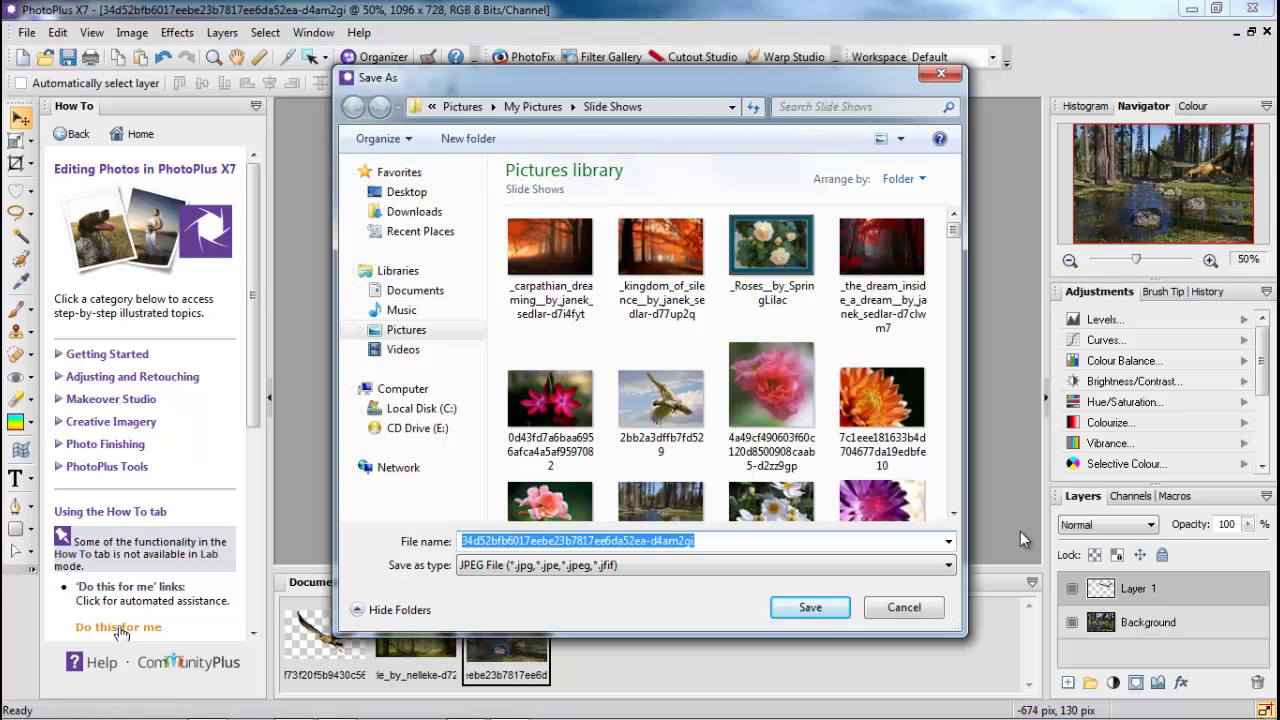
type("testing")
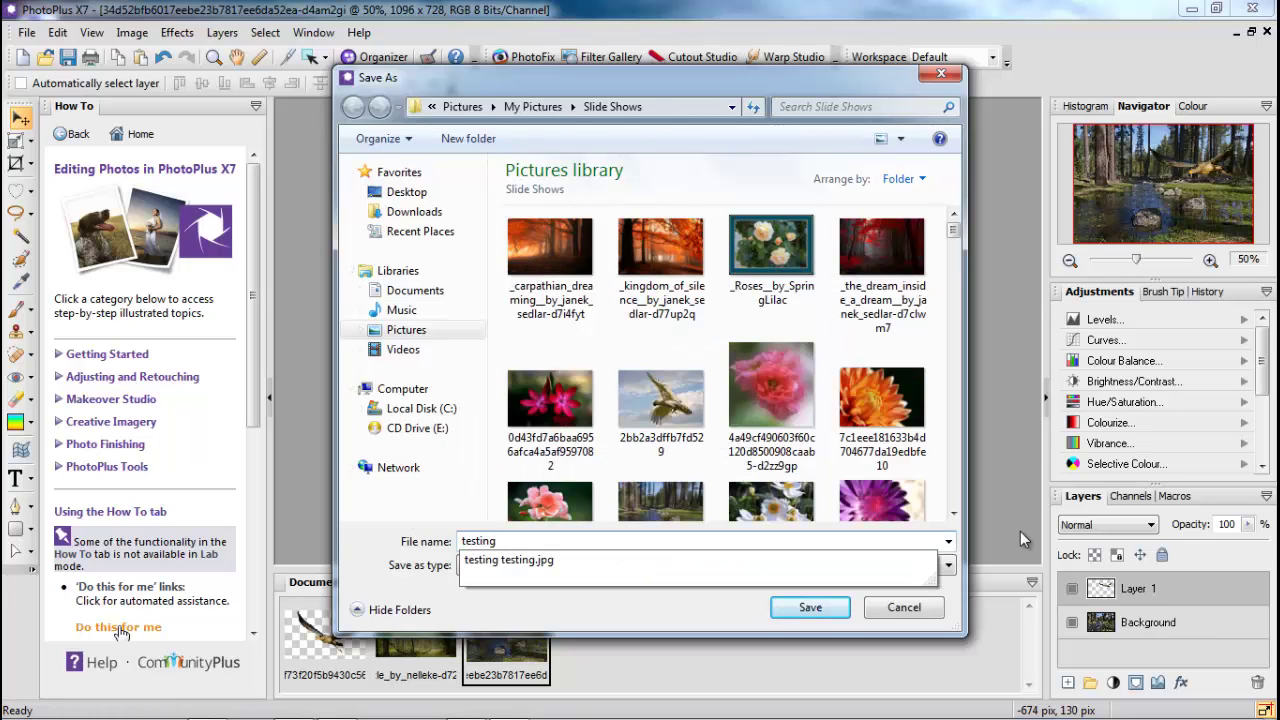
type(" picture")
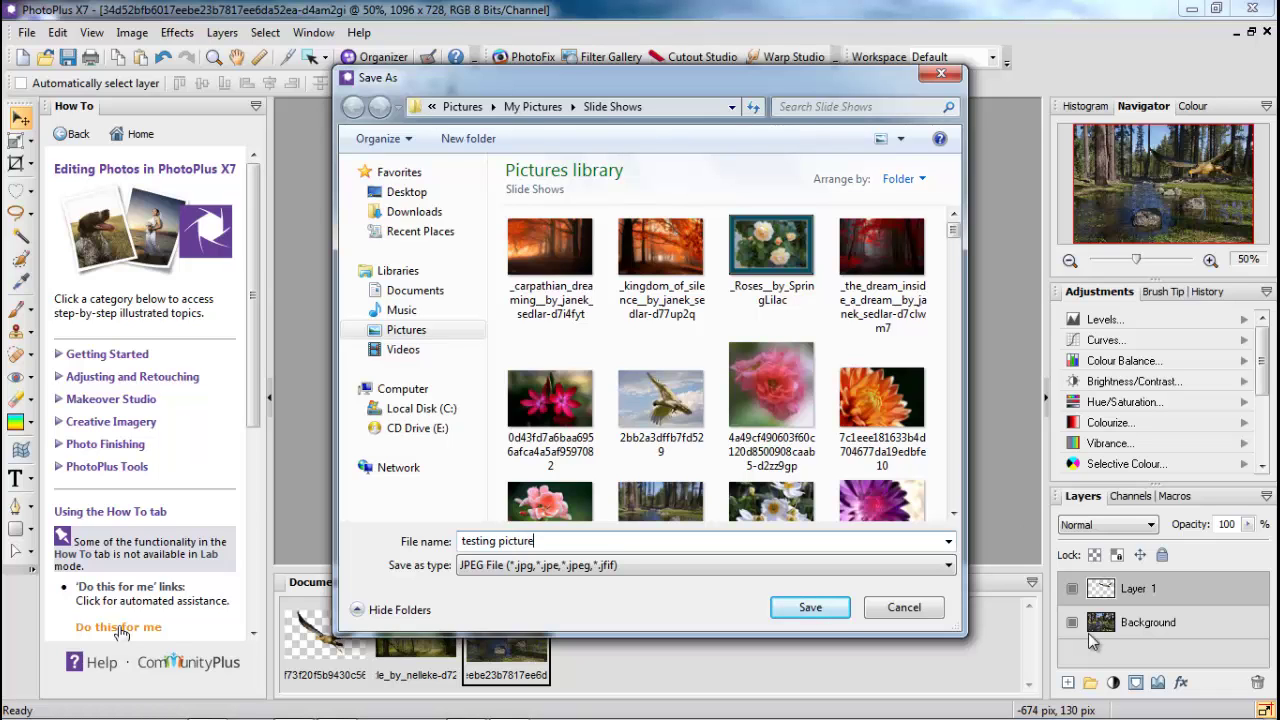
left_click(812, 607)
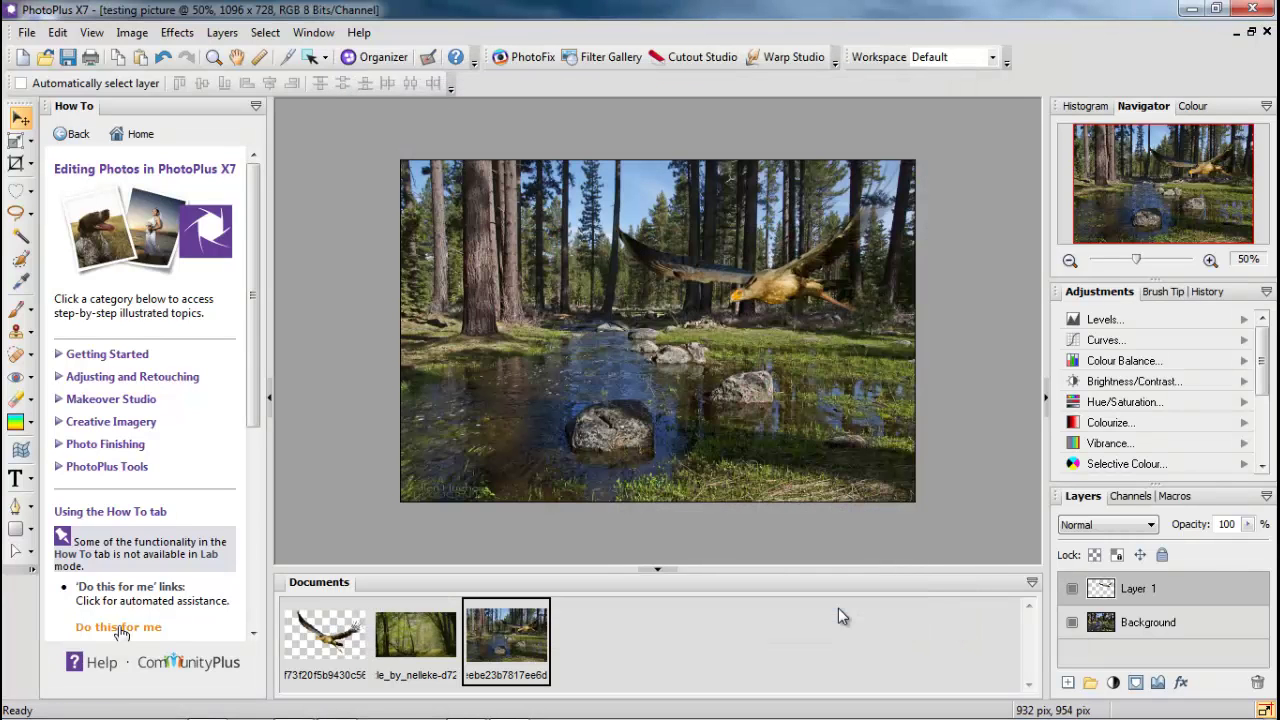